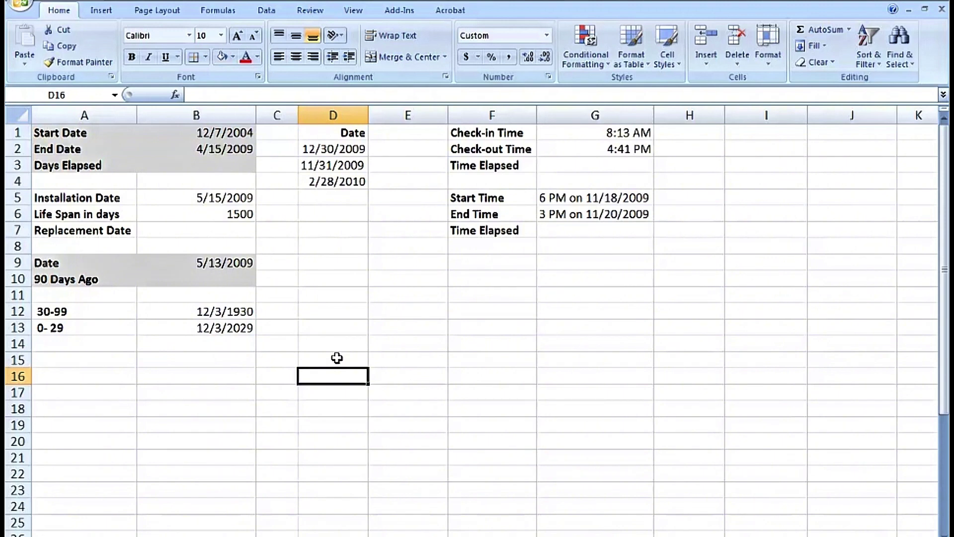
# Enter the date 8/3/2007 in cell D5, directly below 2/28/2010
pyautogui.click(332, 199)
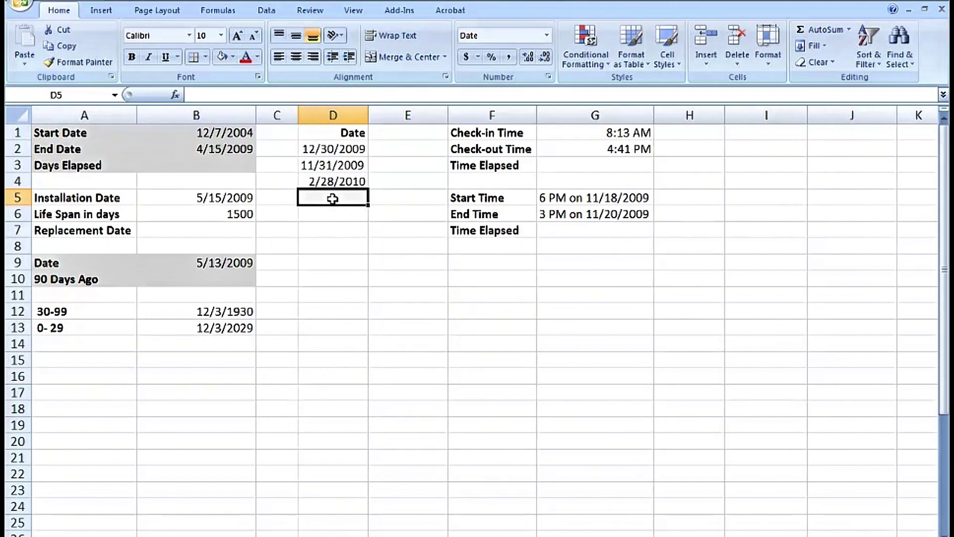
pyautogui.write('8')
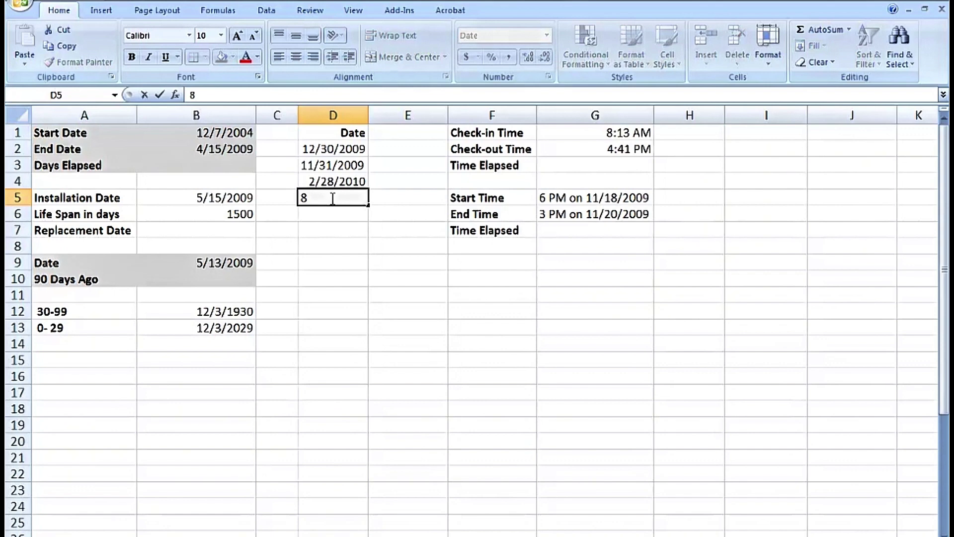
pyautogui.write('/')
pyautogui.write('3')
pyautogui.write('/200')
pyautogui.write('7')
pyautogui.press('Return')
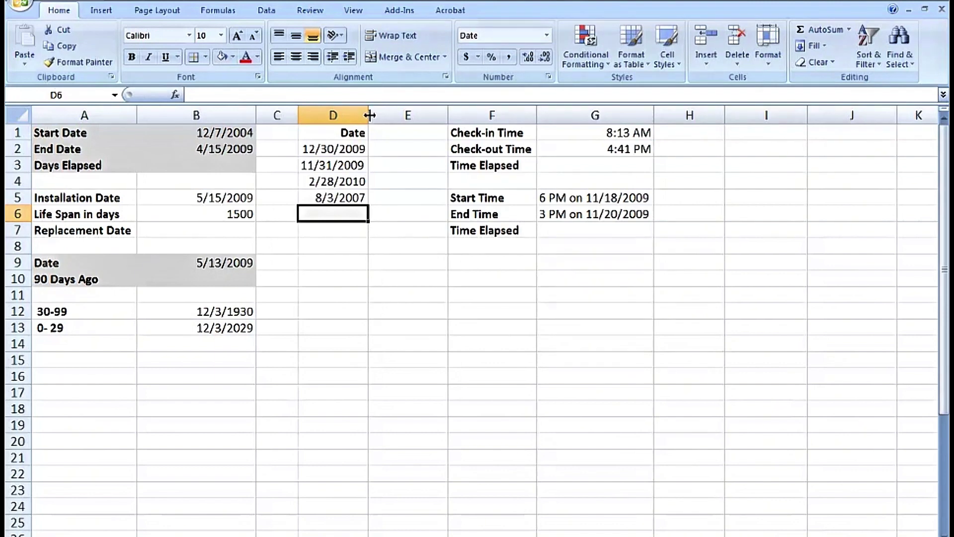
# Widen column D to about 12.43 and confirm 11/31/2009 in D3 remains plain text
pyautogui.moveTo(368, 115); pyautogui.dragTo(396, 115)
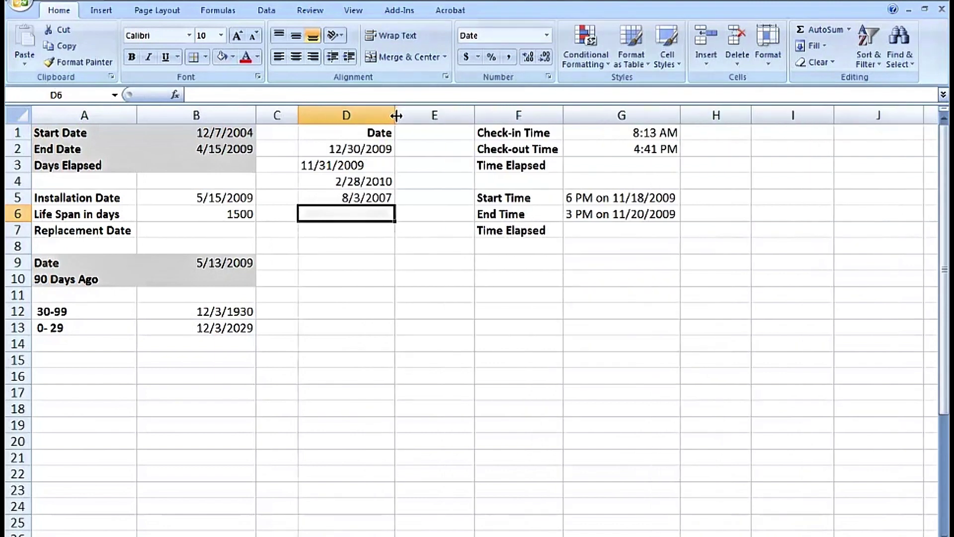
pyautogui.click(364, 165)
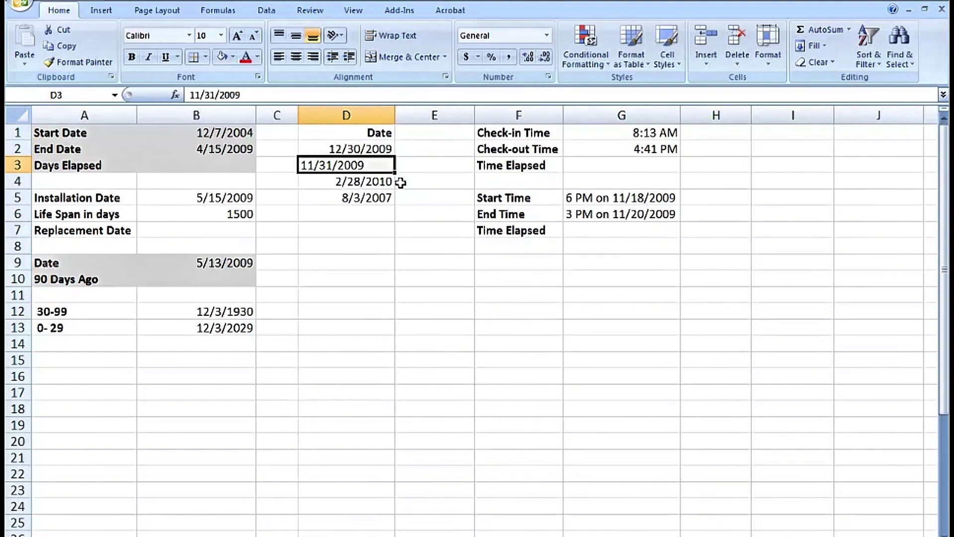
# Enter 2/29/2009 in D6, which stays left-aligned as text
pyautogui.click(369, 212)
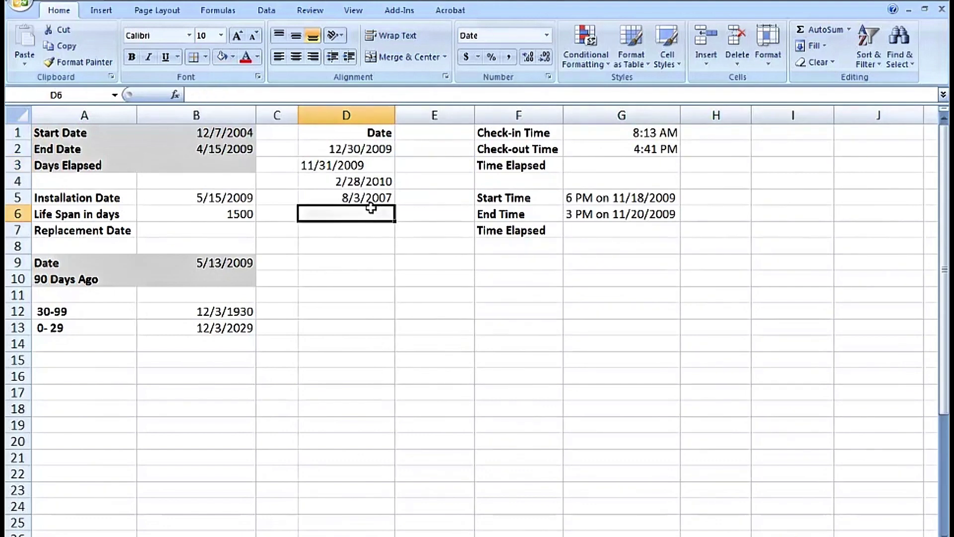
pyautogui.write('2')
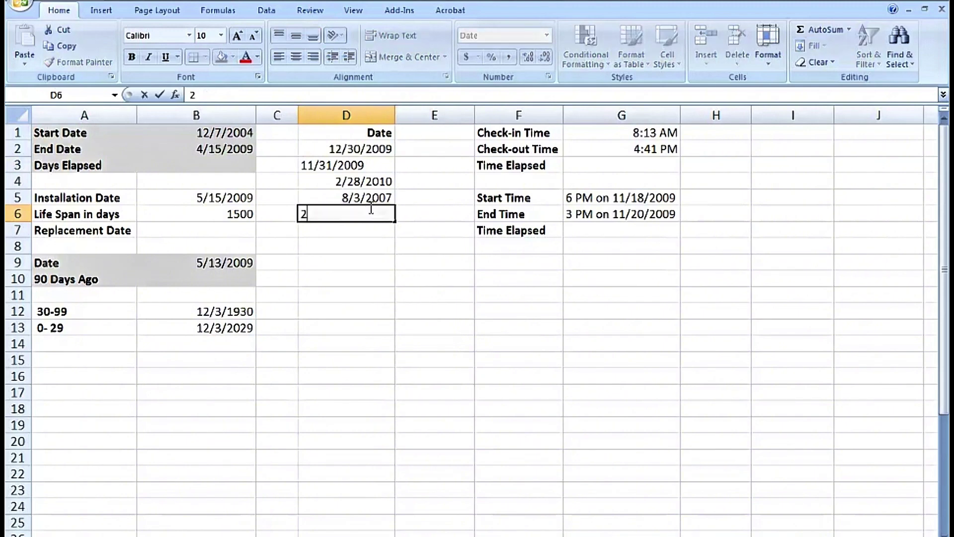
pyautogui.write('/29/20')
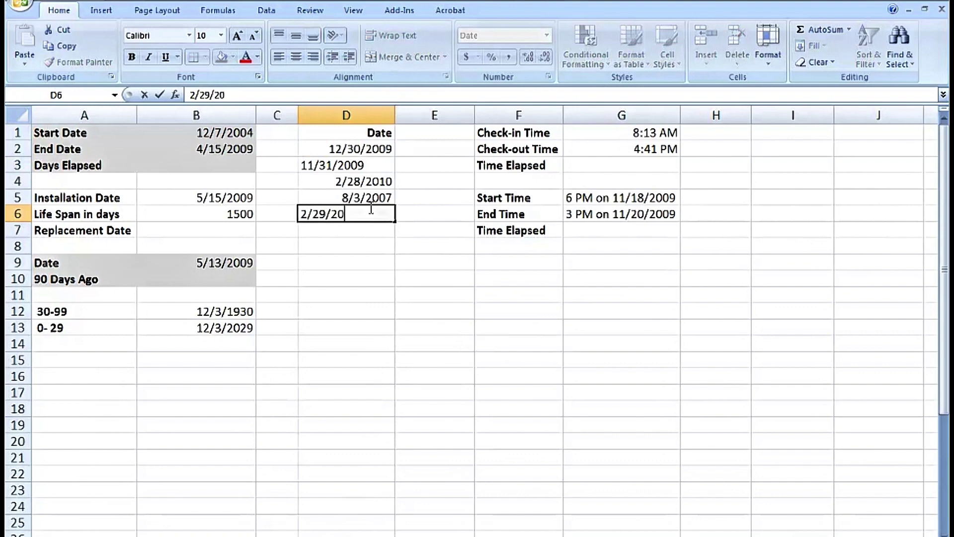
pyautogui.write('09')
pyautogui.press('Return')
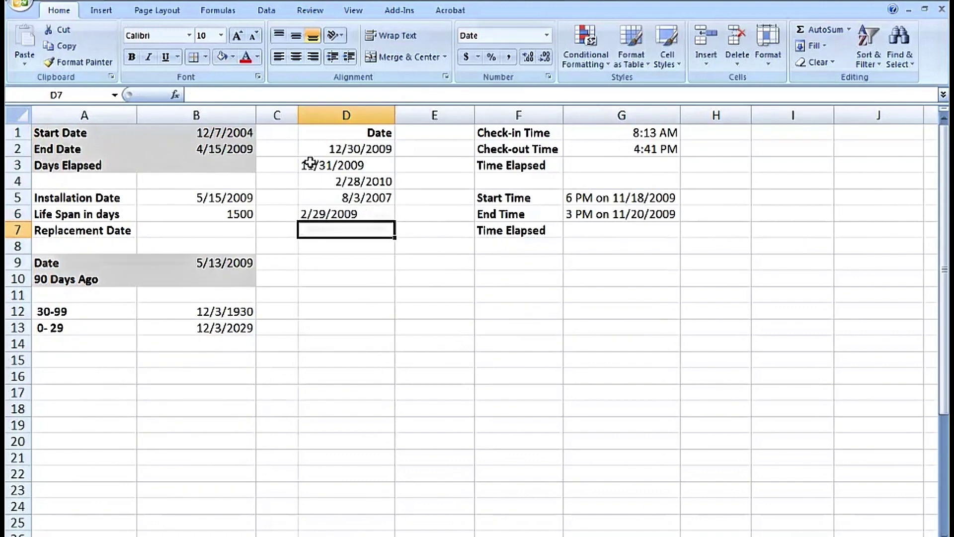
# Toggle Align Right off for column D so text sits left and real dates right
pyautogui.click(329, 114)
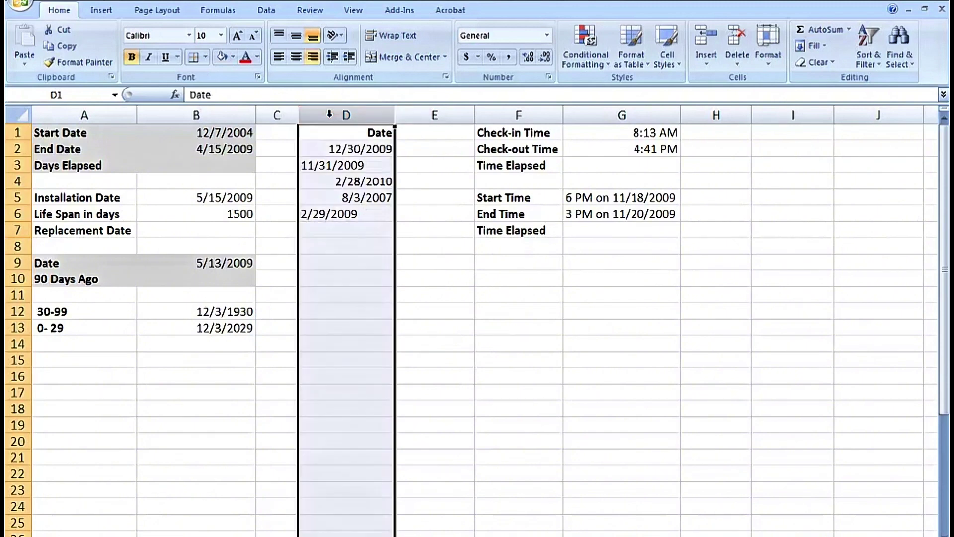
pyautogui.click(312, 56)
pyautogui.click(312, 55)
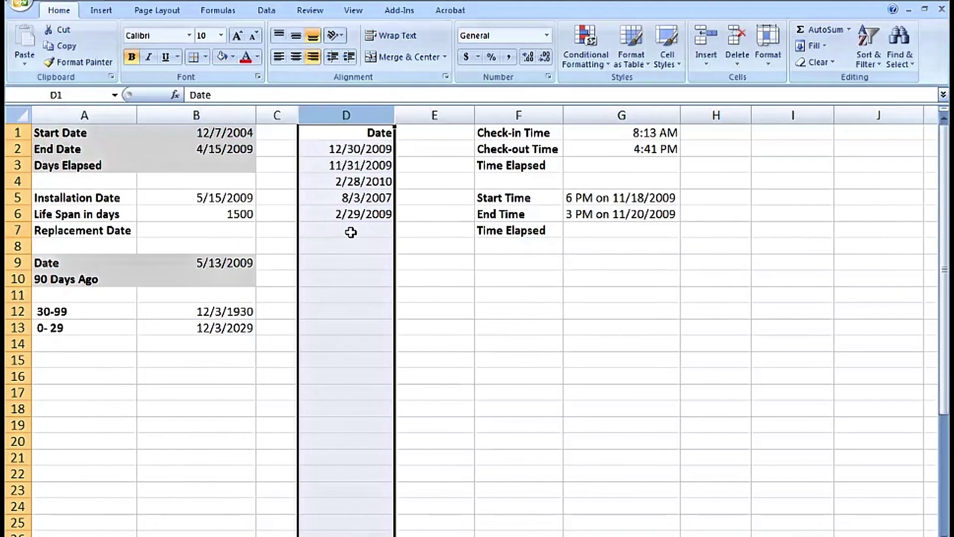
pyautogui.click(313, 56)
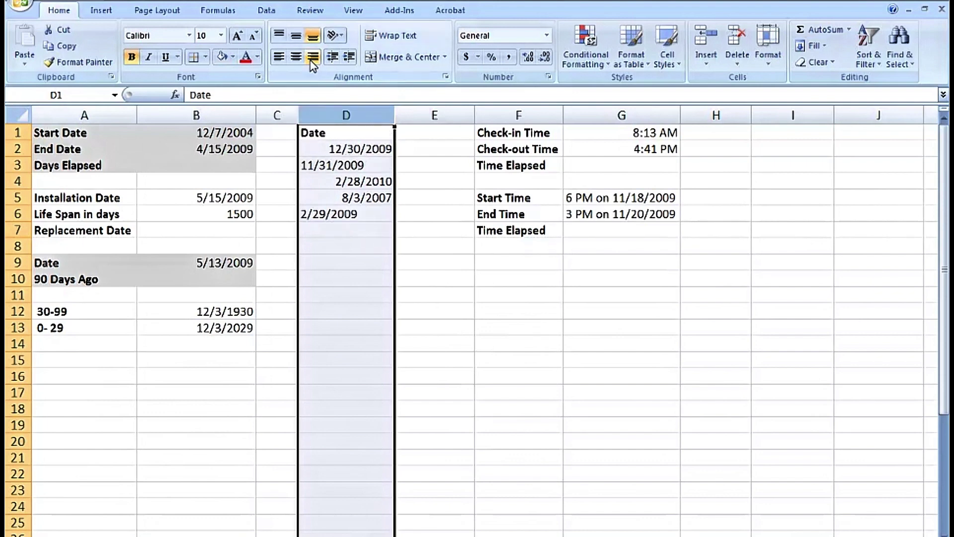
pyautogui.click(364, 230)
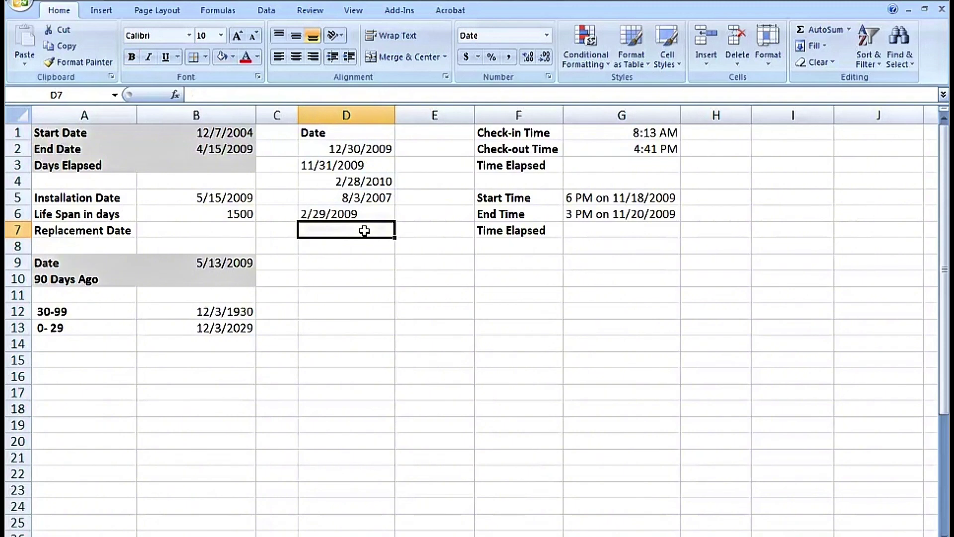
# Compare the 12/3/1930 and 12/3/2029 dates in B12:B13 with the 30-99 label in A12
pyautogui.click(180, 311)
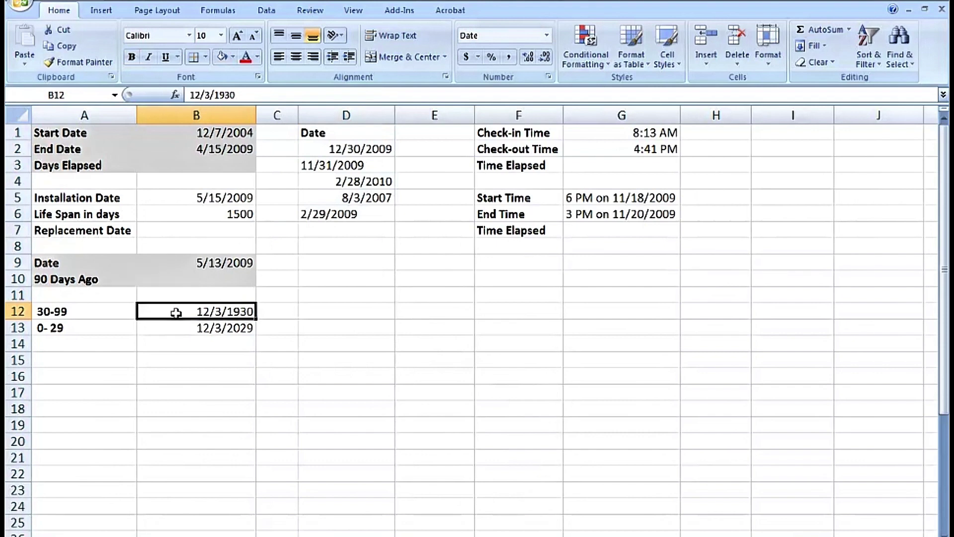
pyautogui.click(170, 325)
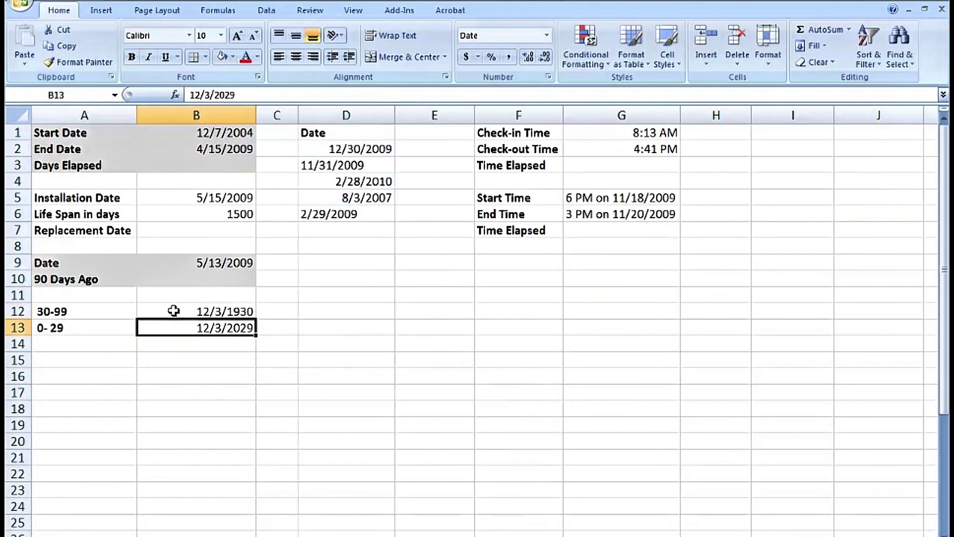
pyautogui.click(173, 311)
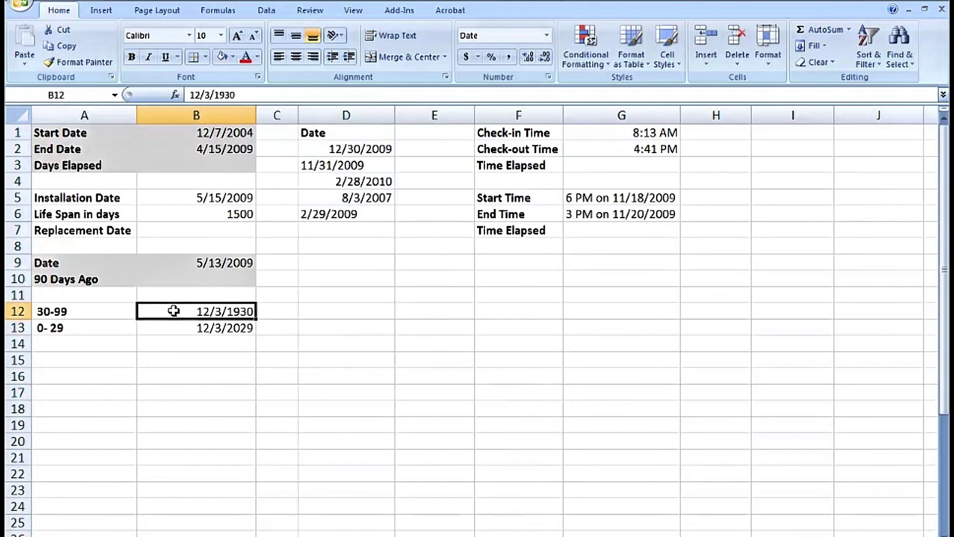
pyautogui.click(104, 311)
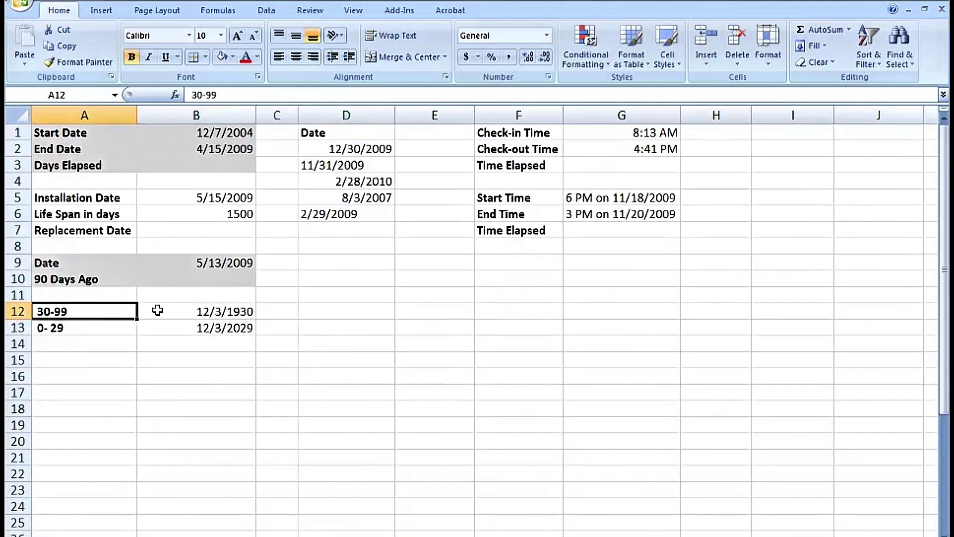
pyautogui.click(157, 311)
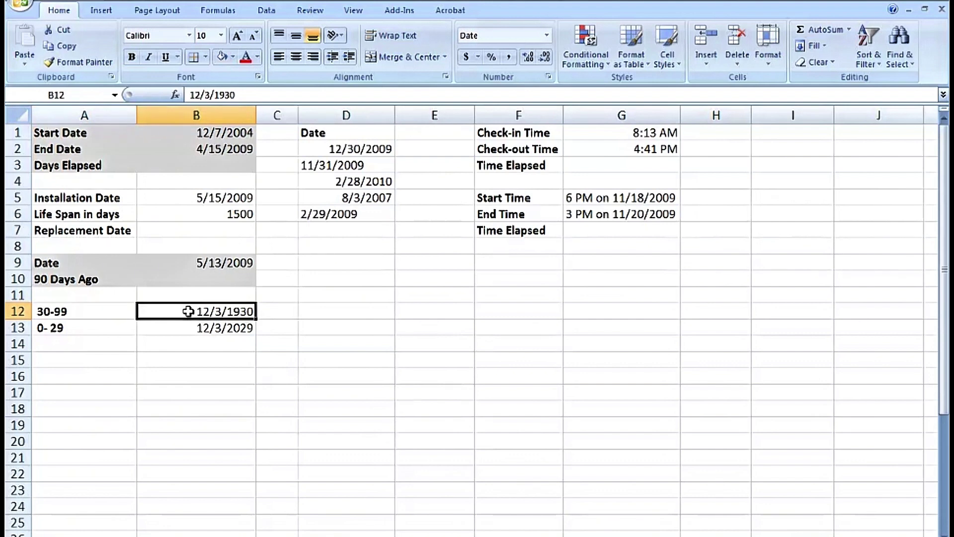
# Retype 12/3/30 in B12 and 12/3/29 in B13, then return to B13
pyautogui.write('12/3')
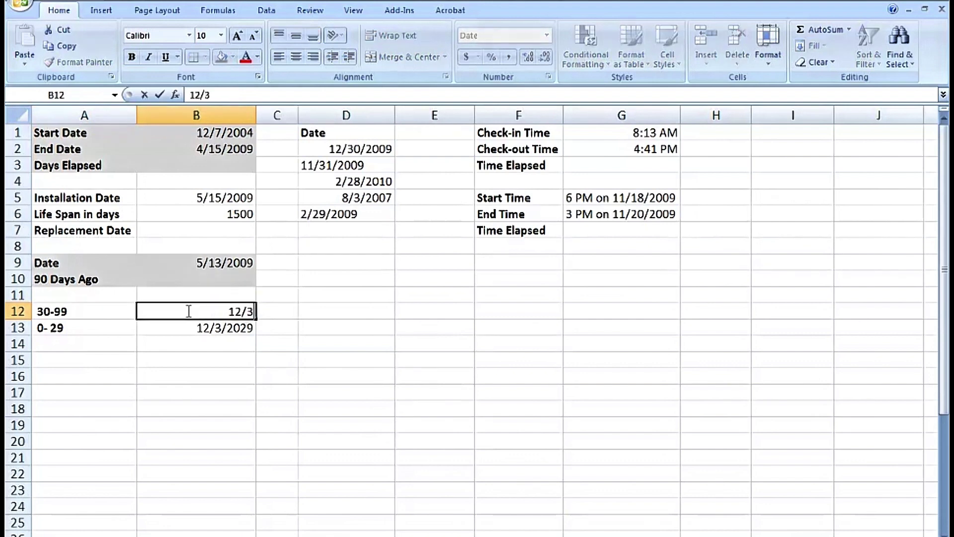
pyautogui.write('/30')
pyautogui.press('Return')
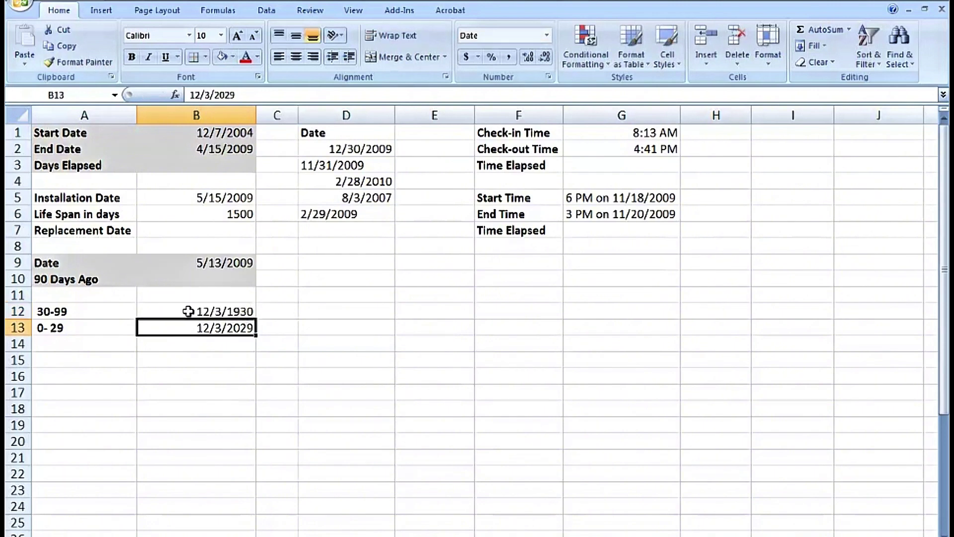
pyautogui.write('12/')
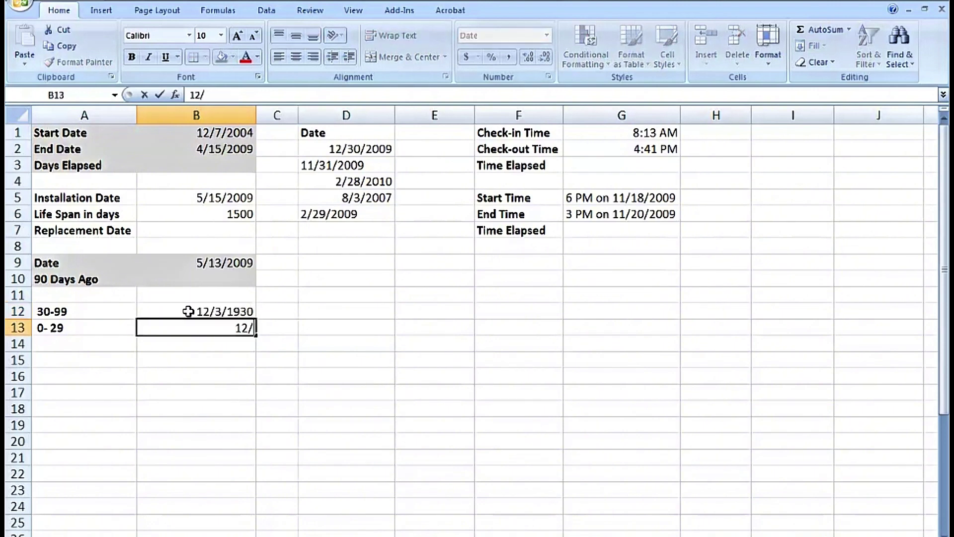
pyautogui.write('3/29')
pyautogui.press('Return')
pyautogui.press('Up')
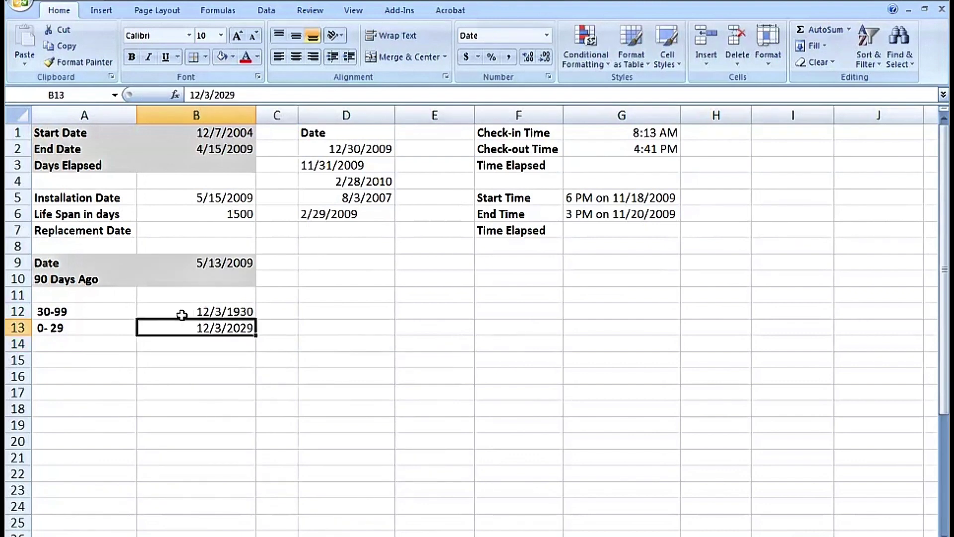
pyautogui.click(108, 325)
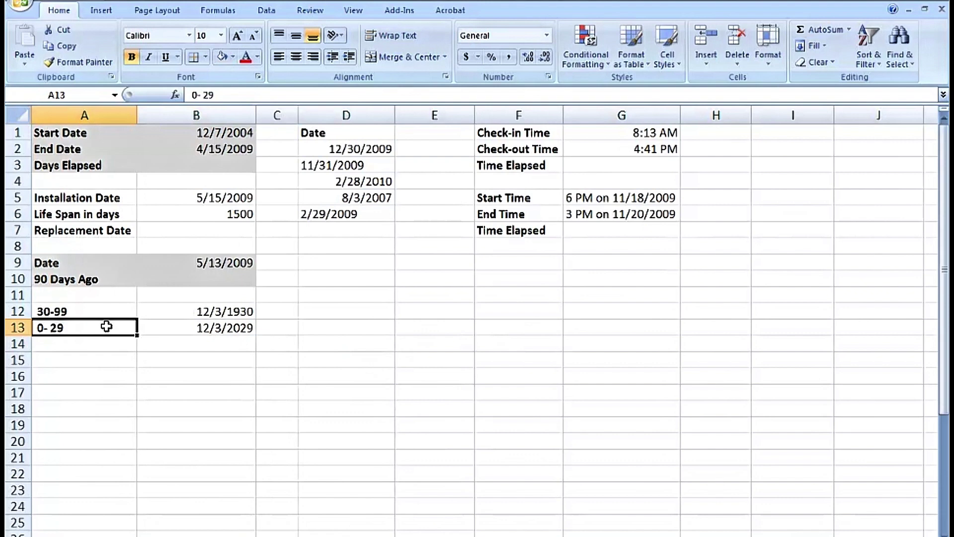
pyautogui.click(152, 330)
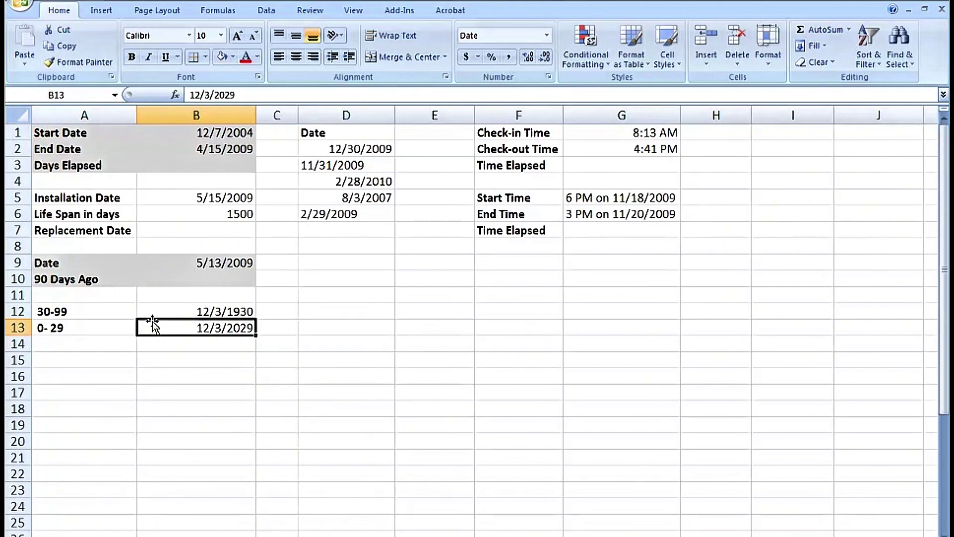
pyautogui.click(153, 311)
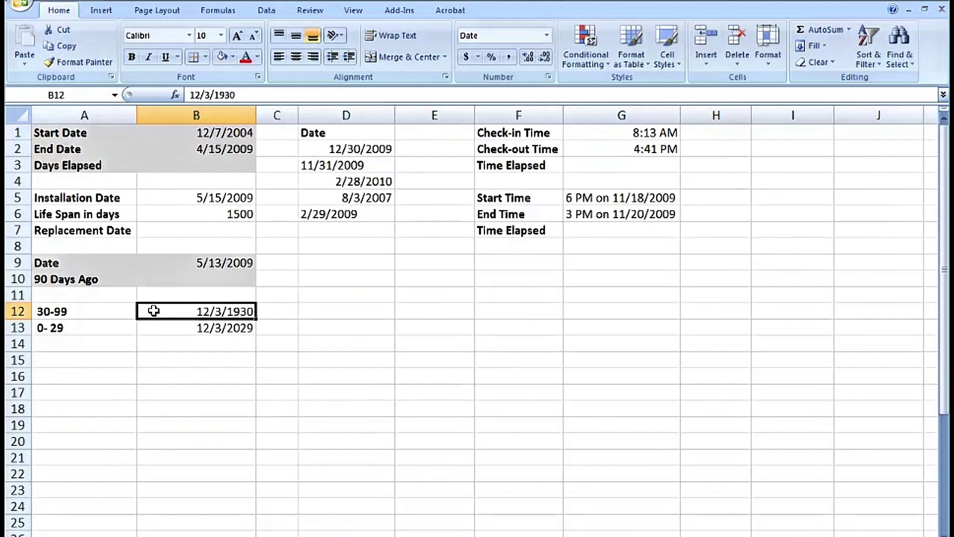
# Apply the 3/14/01 date format to B12:B13 so they display 12/3/30 and 12/3/29
pyautogui.moveTo(153, 310); pyautogui.dragTo(154, 326)
pyautogui.rightClick(158, 326)
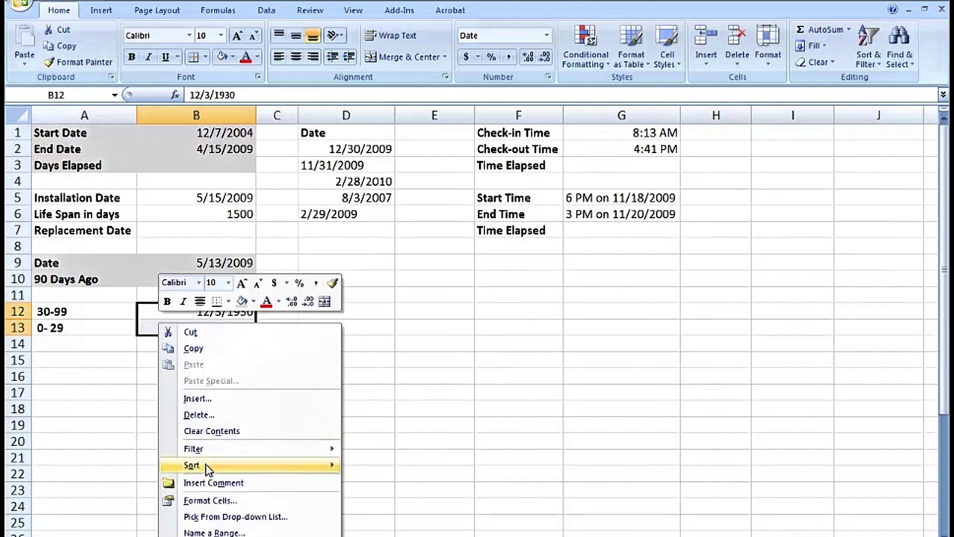
pyautogui.click(219, 501)
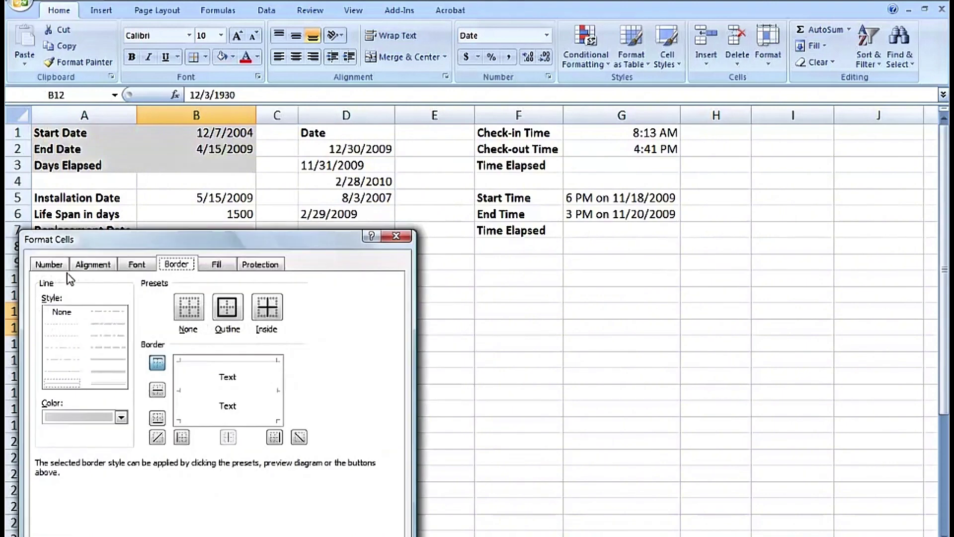
pyautogui.click(50, 265)
pyautogui.click(150, 369)
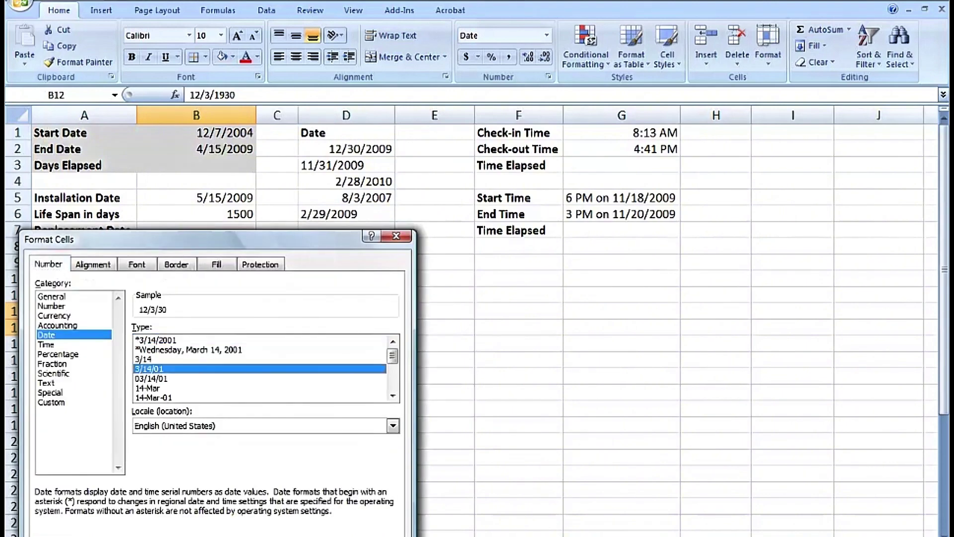
pyautogui.press('Return')
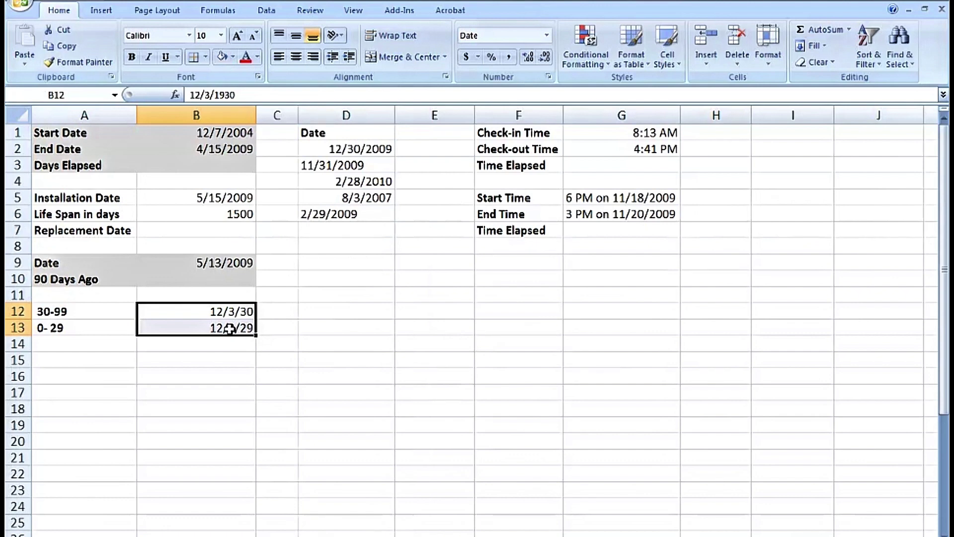
pyautogui.click(232, 311)
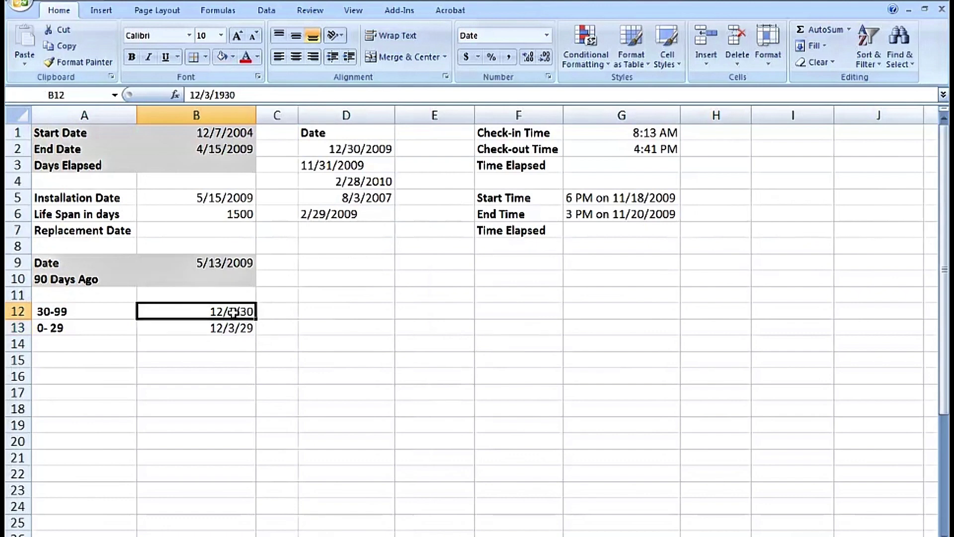
pyautogui.click(232, 328)
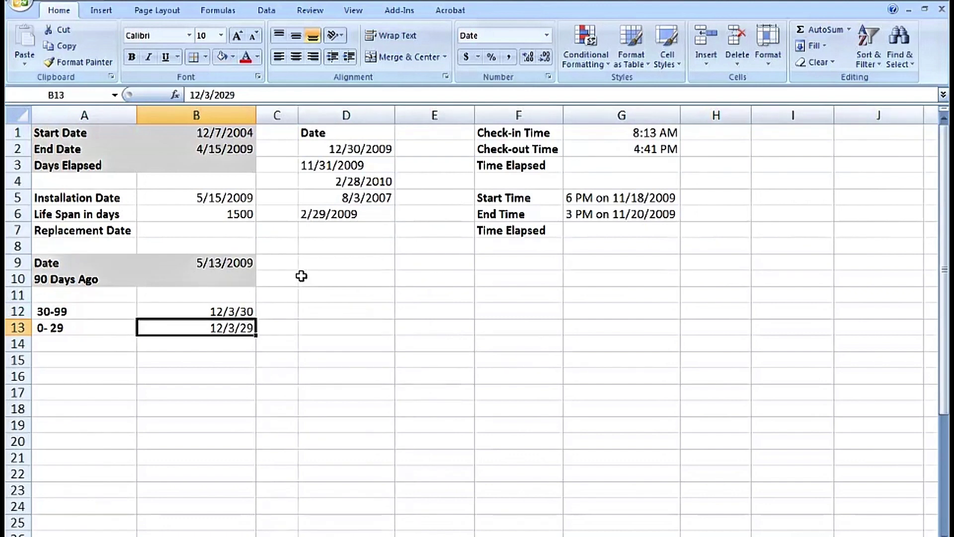
# Review the Start Date in B1 and End Date in B2 against the Days Elapsed cell B3
pyautogui.click(211, 166)
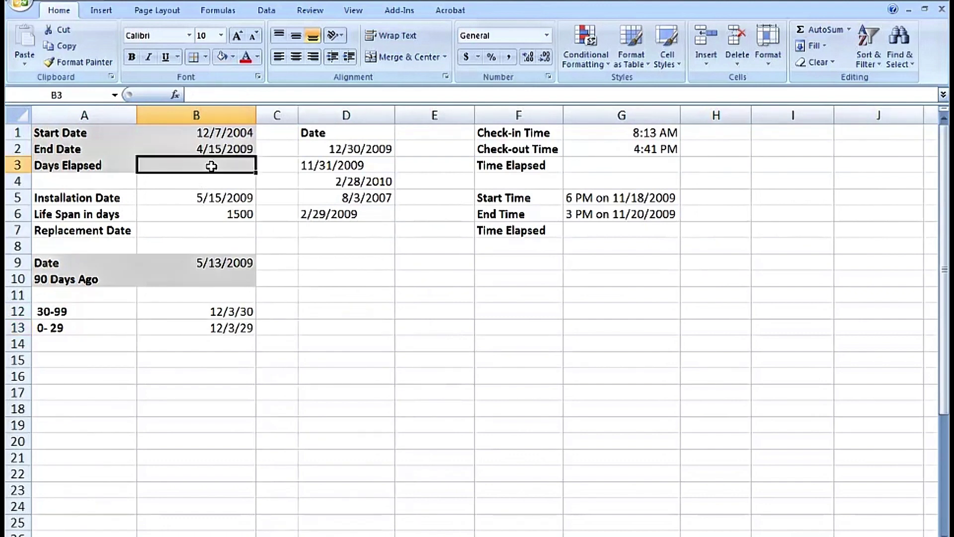
pyautogui.click(198, 133)
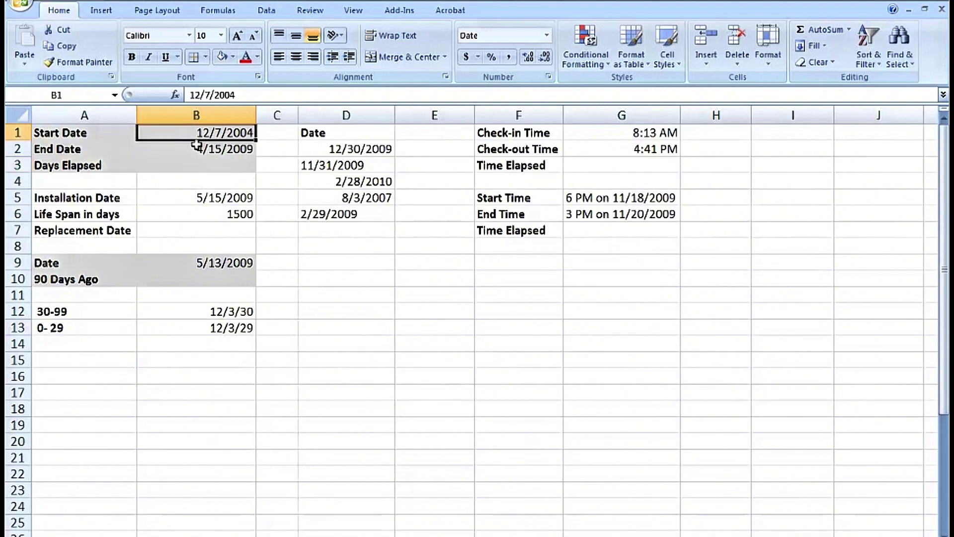
pyautogui.click(196, 150)
pyautogui.click(198, 165)
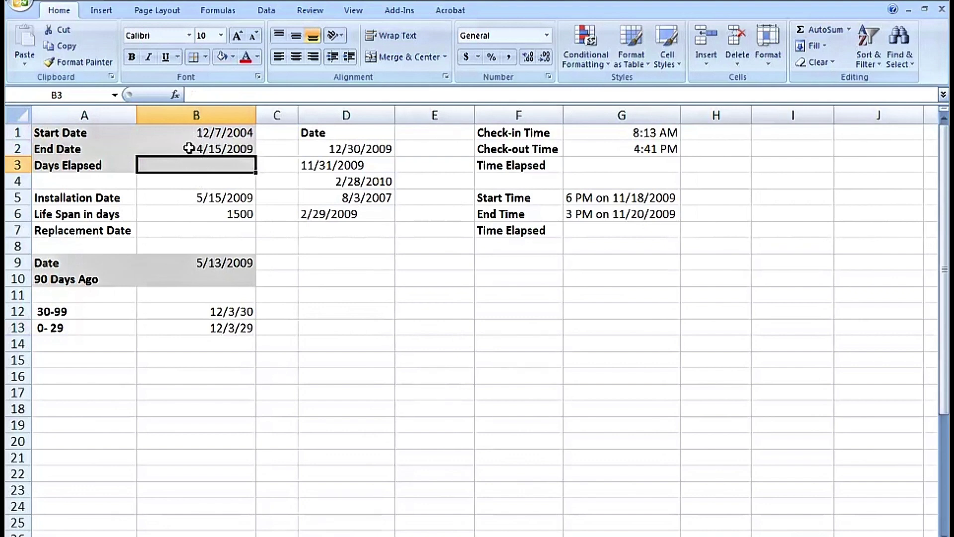
pyautogui.click(192, 131)
pyautogui.click(193, 149)
pyautogui.click(194, 163)
# Enter =B2-B1 in B3, returning 1590 days elapsed
pyautogui.write('=')
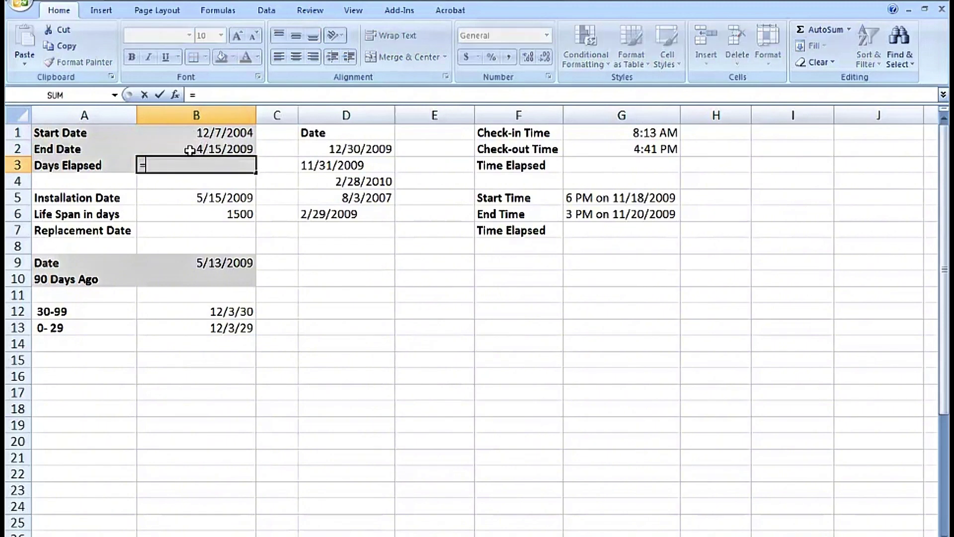
pyautogui.click(187, 148)
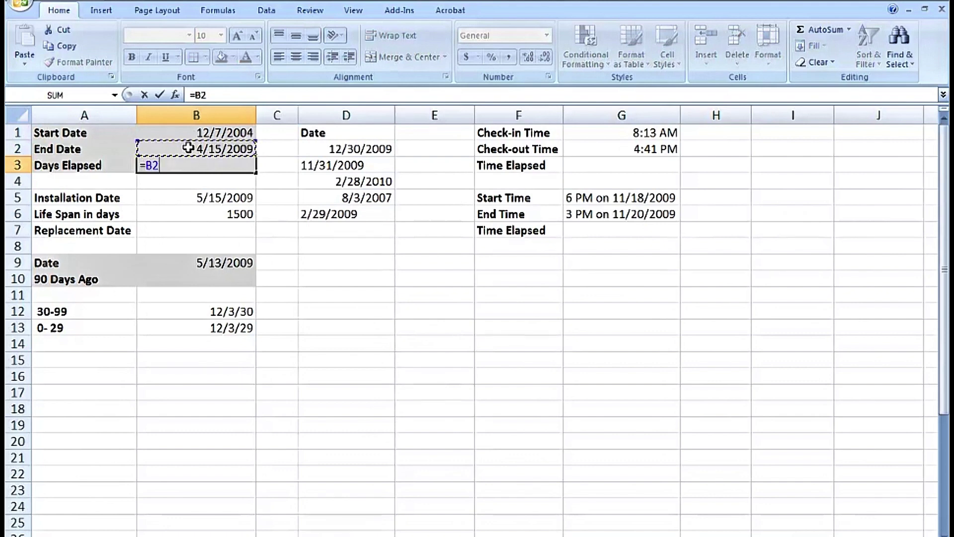
pyautogui.write('-')
pyautogui.click(178, 133)
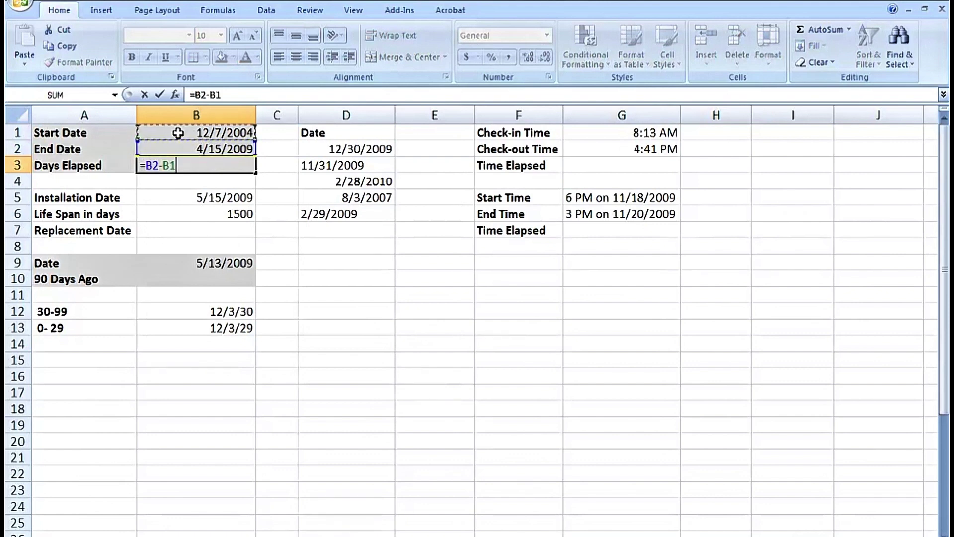
pyautogui.press('Return')
pyautogui.click(189, 166)
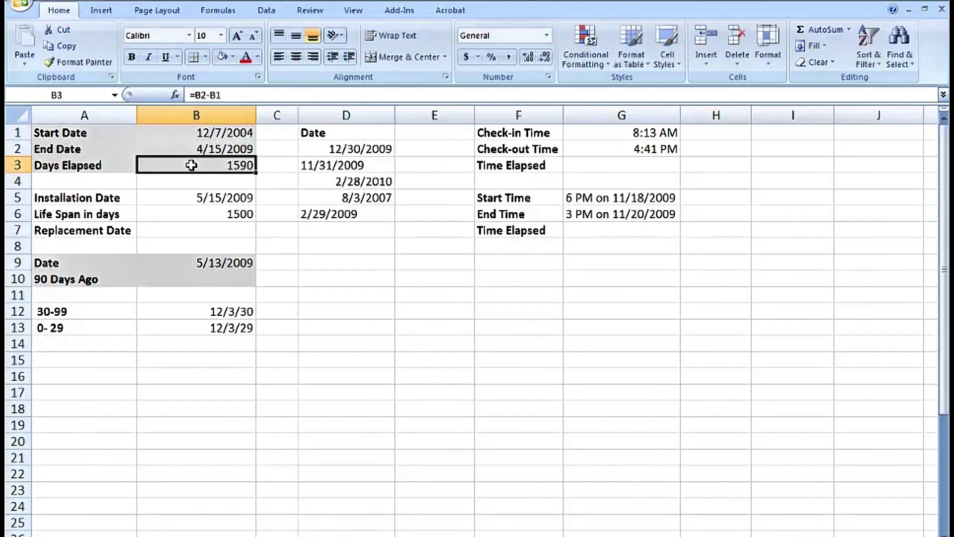
pyautogui.click(184, 130)
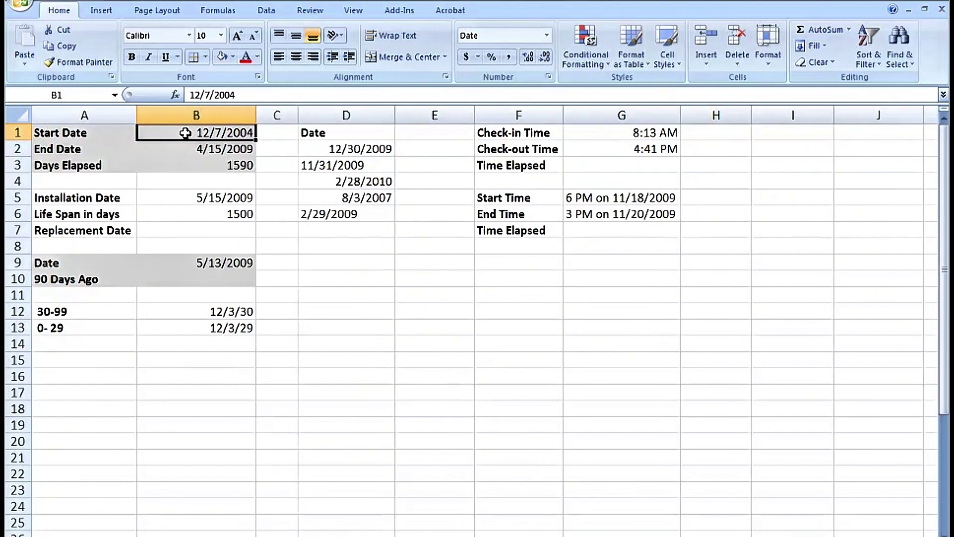
pyautogui.click(511, 59)
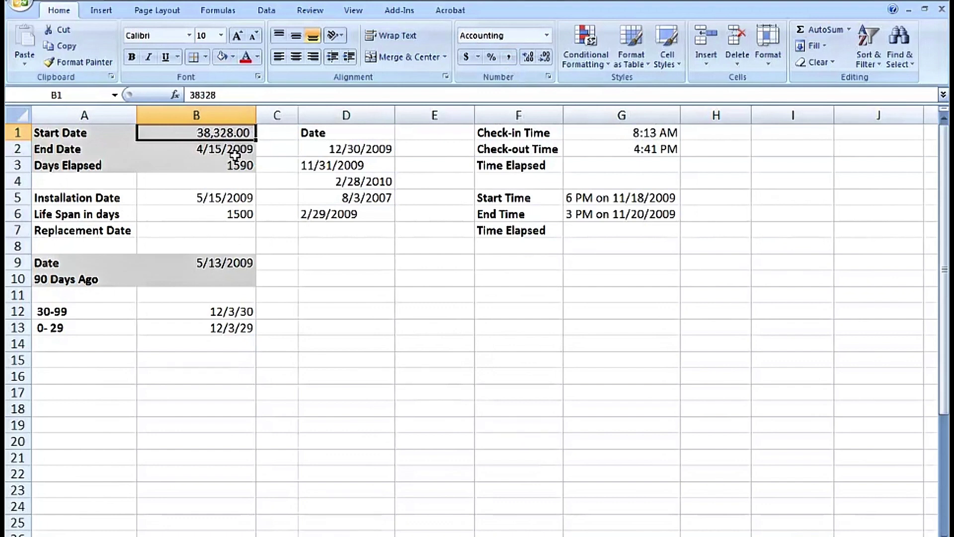
pyautogui.hotkey('ctrl', 'z')
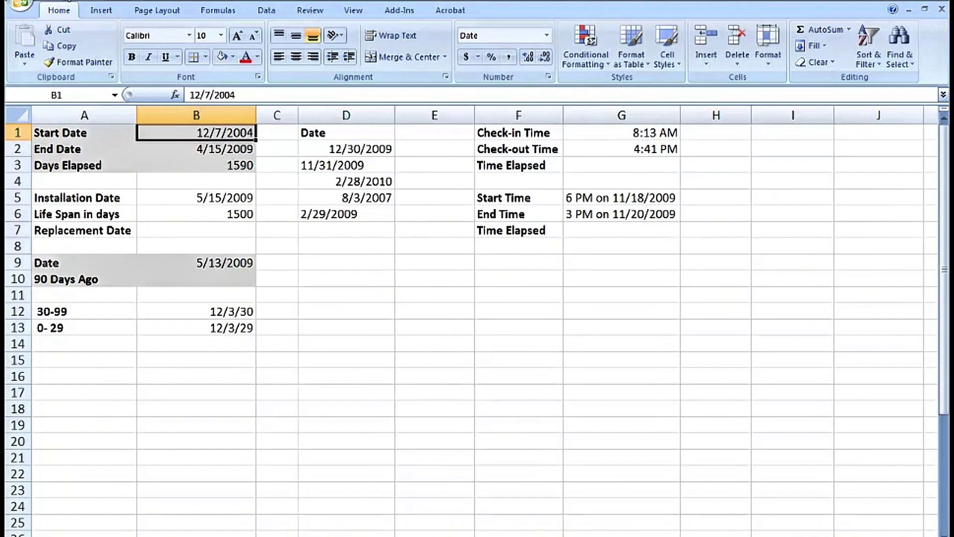
pyautogui.click(219, 212)
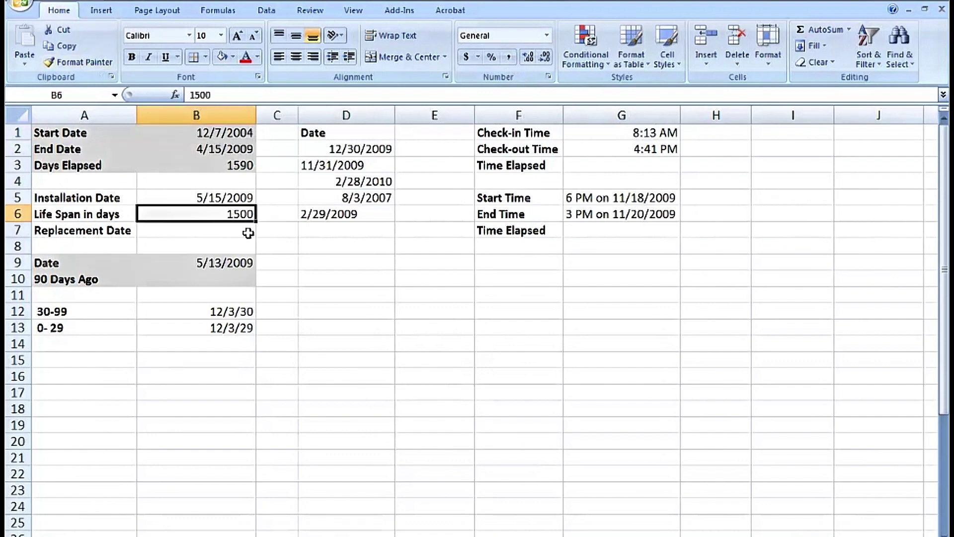
# Review the days elapsed result, the 1500-day Life Span and the Installation Date in B5
pyautogui.click(223, 167)
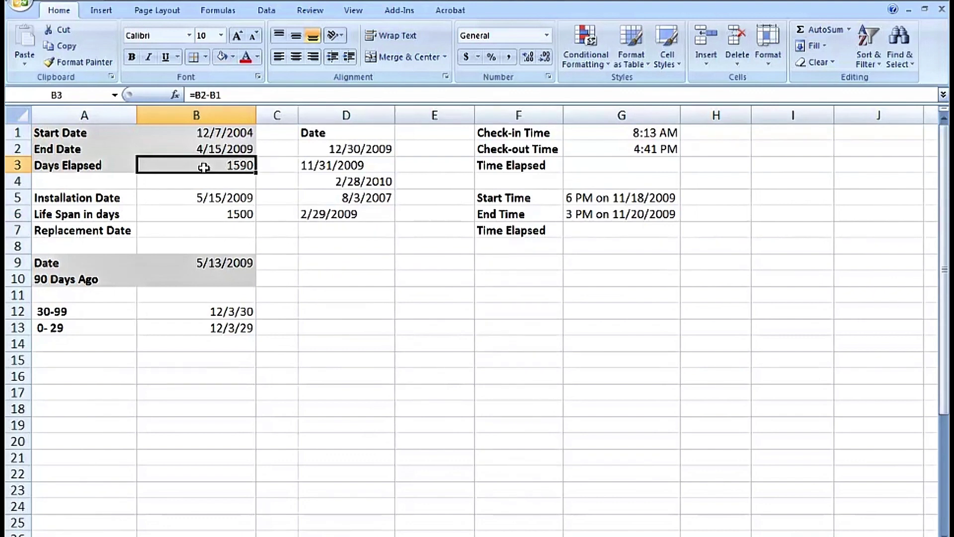
pyautogui.click(208, 213)
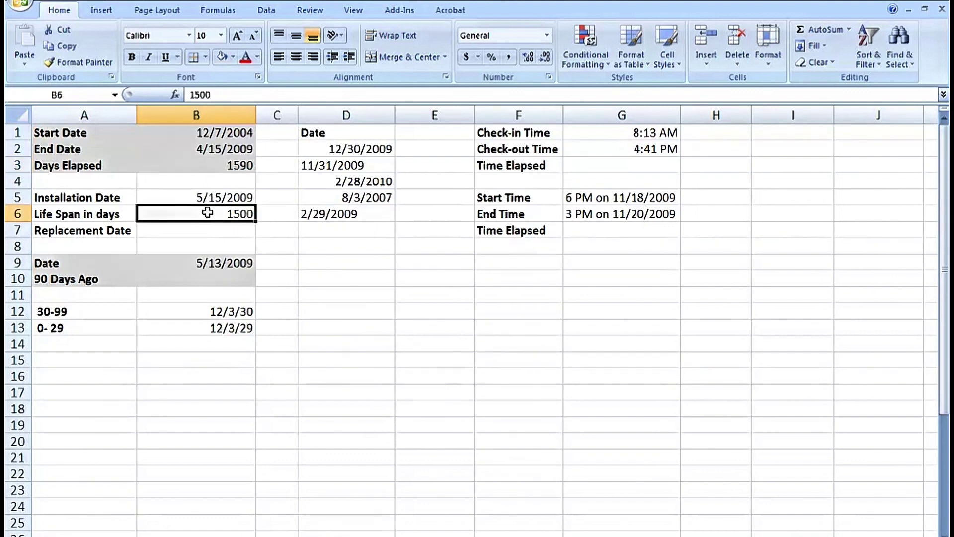
pyautogui.click(213, 229)
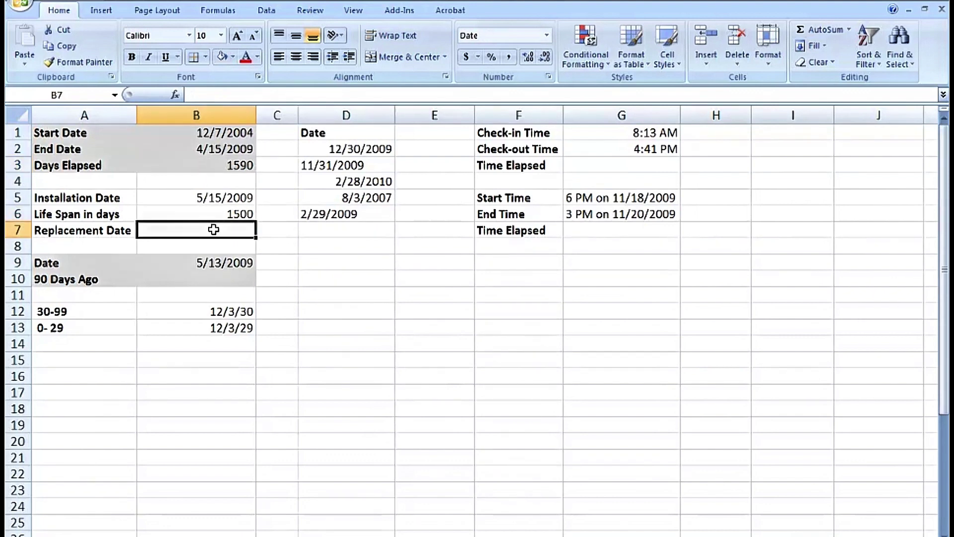
pyautogui.click(200, 198)
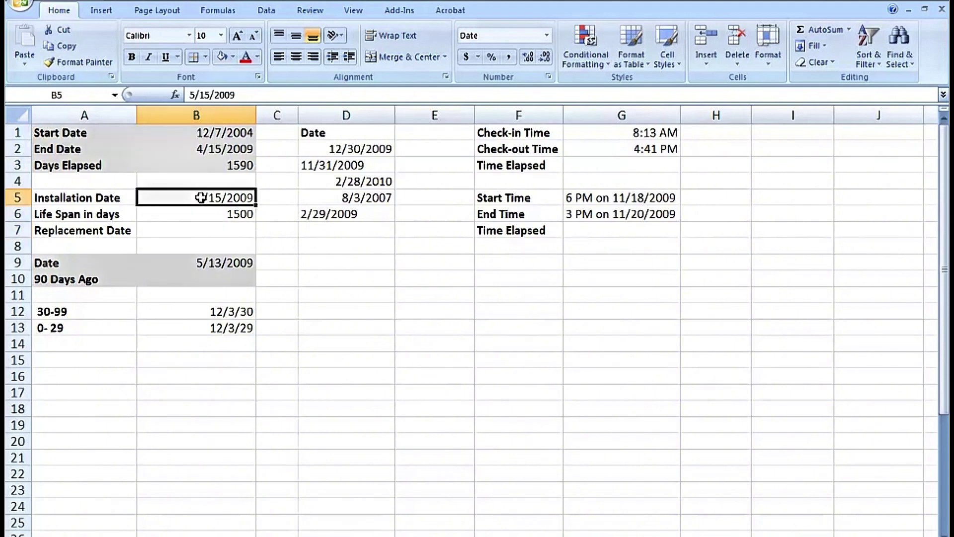
# Enter =B5+B6 in B7, giving a replacement date of 6/23/2013
pyautogui.click(207, 229)
pyautogui.write('=')
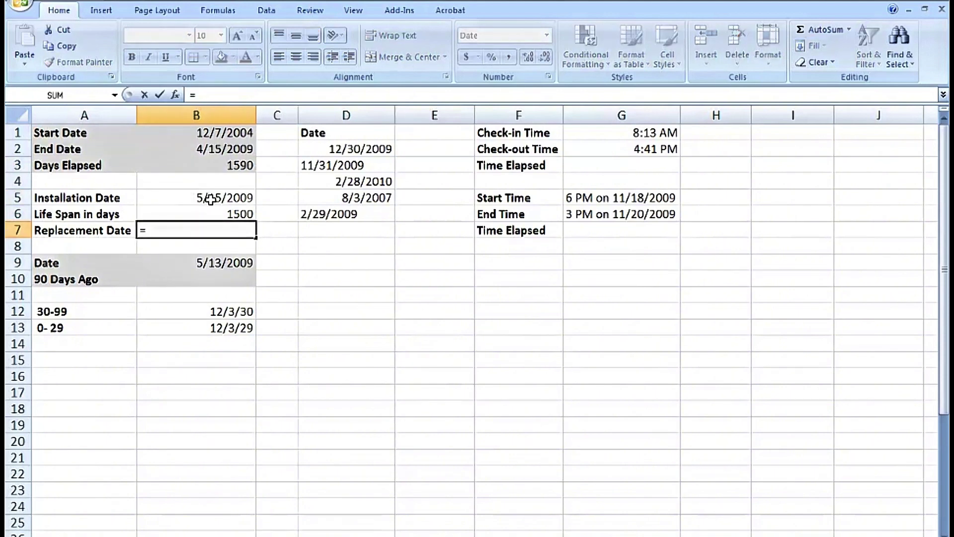
pyautogui.click(210, 199)
pyautogui.write('+')
pyautogui.click(219, 214)
pyautogui.press('Return')
pyautogui.click(220, 229)
# Build =B9-90 in B10, replacing a stray reference, to return 2/12/2009
pyautogui.click(236, 279)
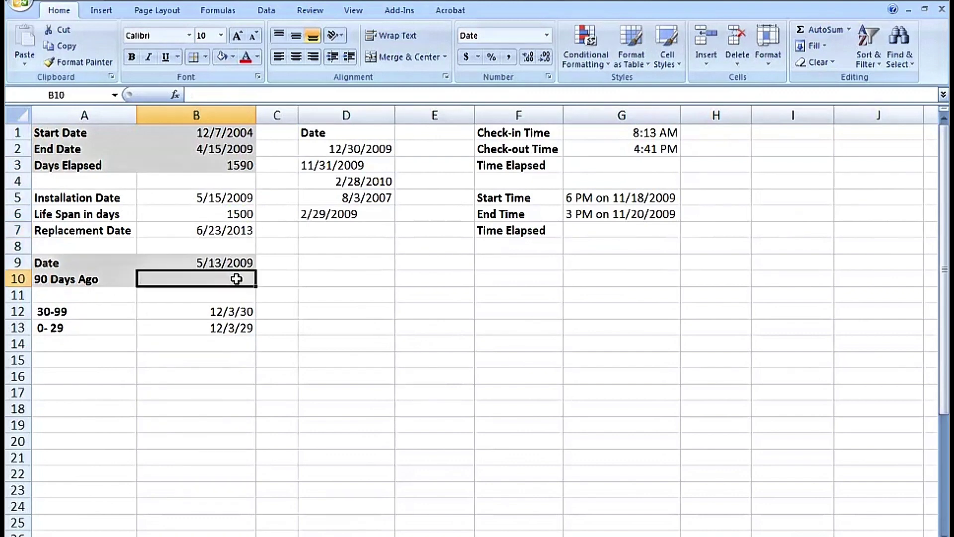
pyautogui.write('=')
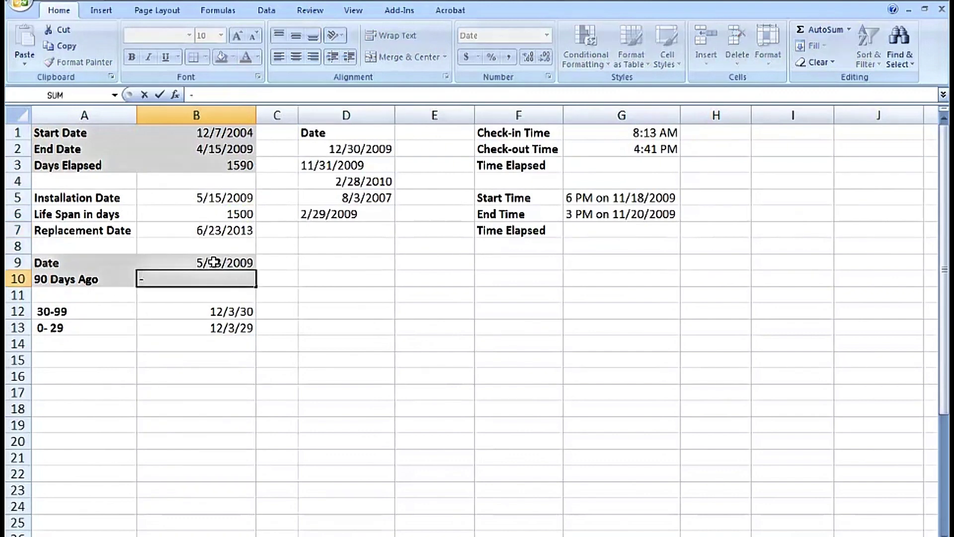
pyautogui.click(214, 262)
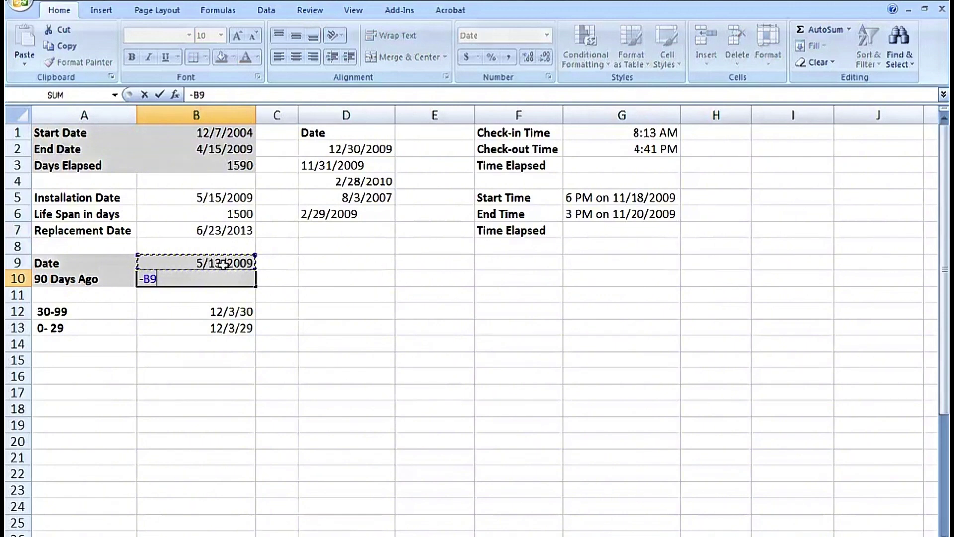
pyautogui.moveTo(165, 276); pyautogui.dragTo(145, 279)
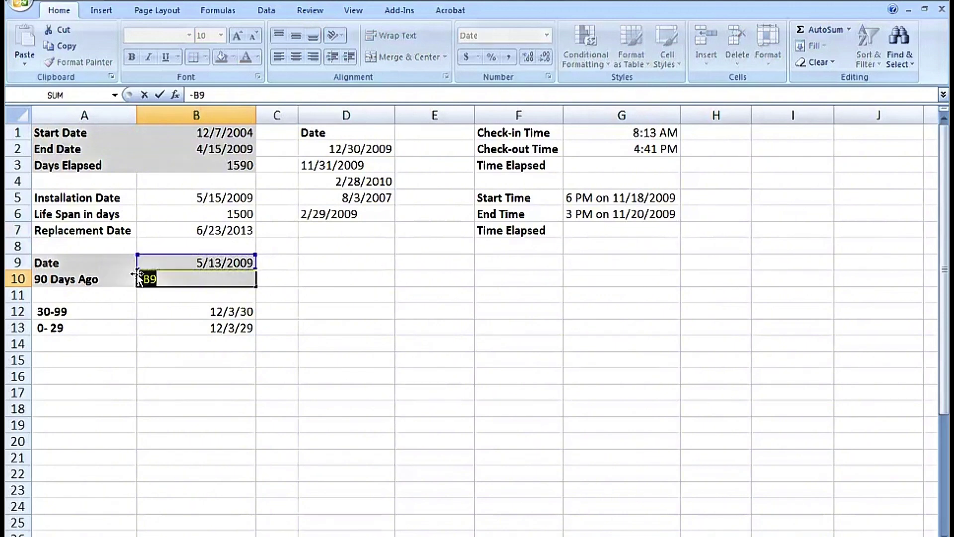
pyautogui.press('BackSpace')
pyautogui.click(180, 263)
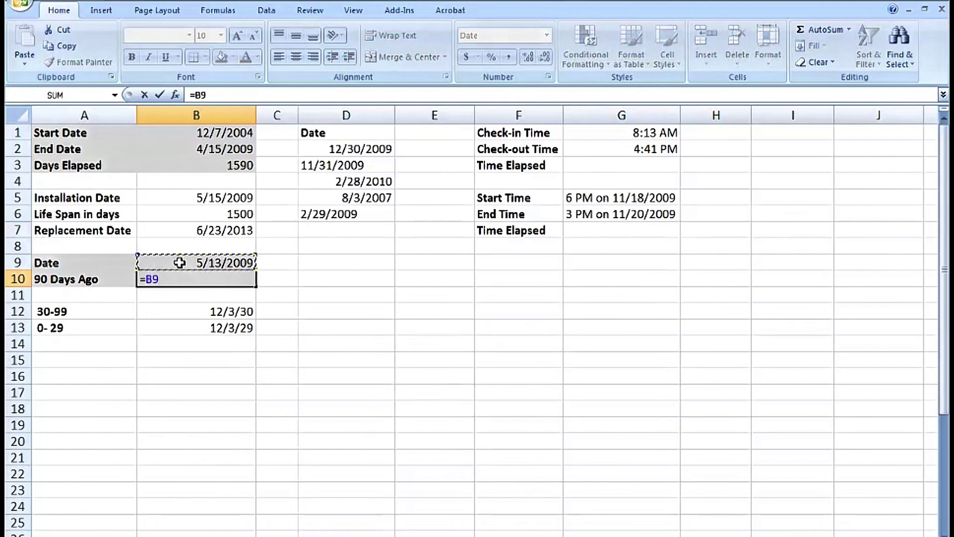
pyautogui.write('-90')
pyautogui.press('Return')
pyautogui.click(191, 280)
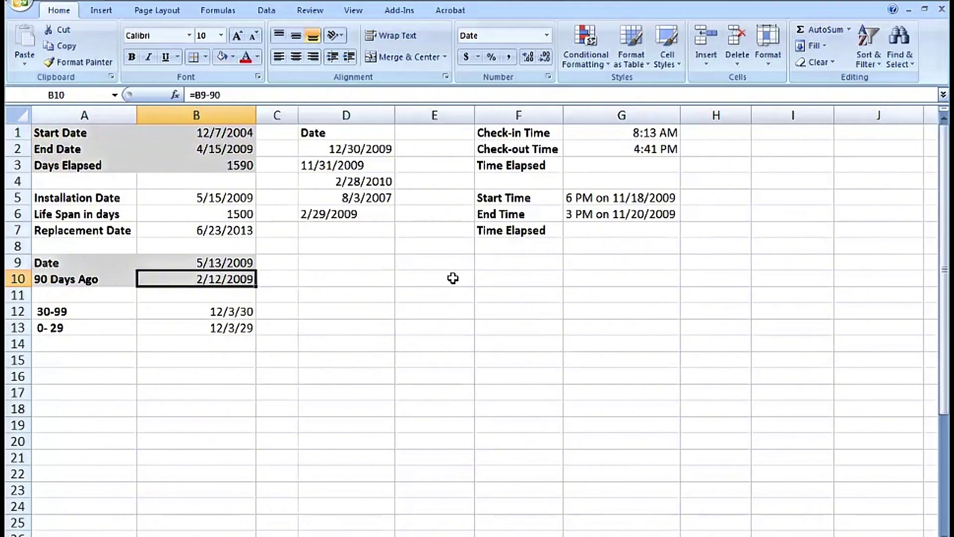
pyautogui.click(622, 132)
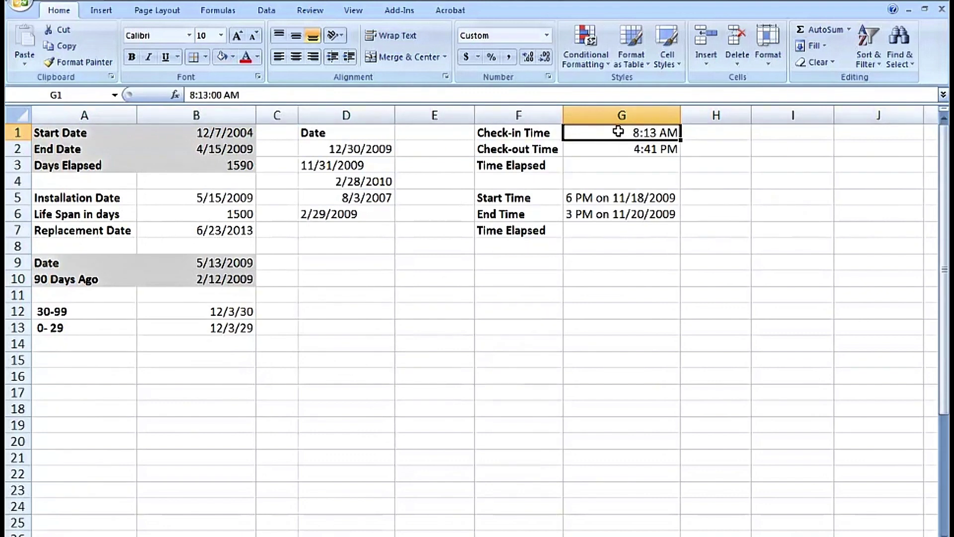
pyautogui.click(508, 58)
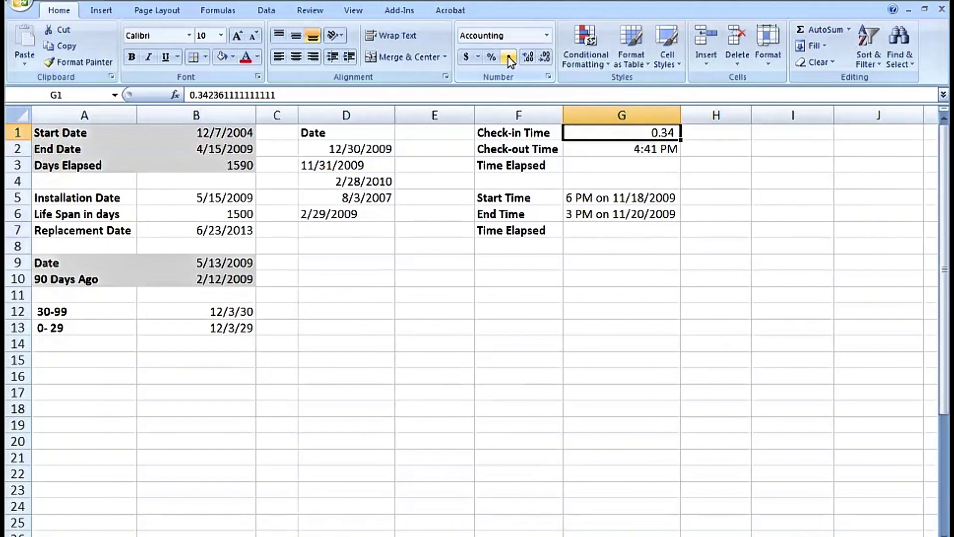
pyautogui.hotkey('ctrl', 'shift', '2')
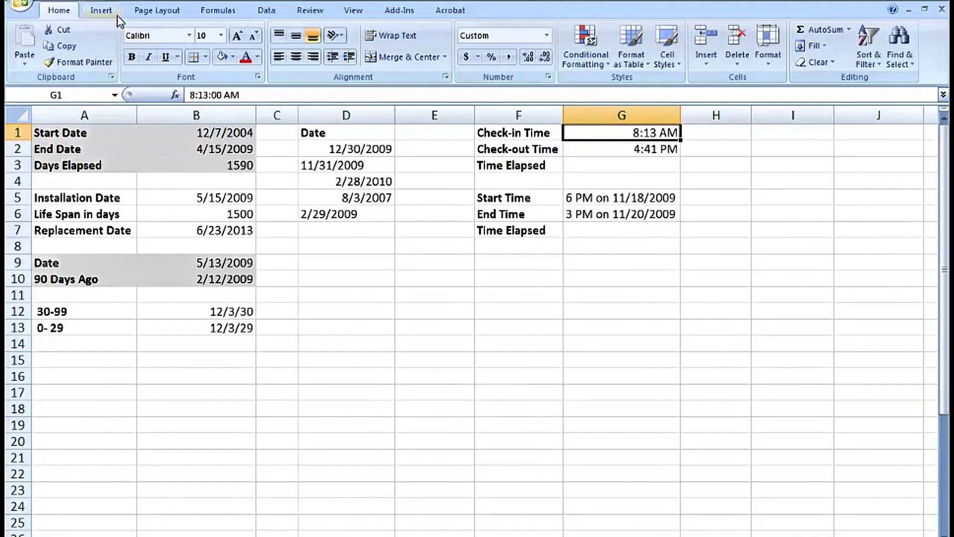
pyautogui.click(615, 147)
pyautogui.click(615, 132)
pyautogui.click(719, 133)
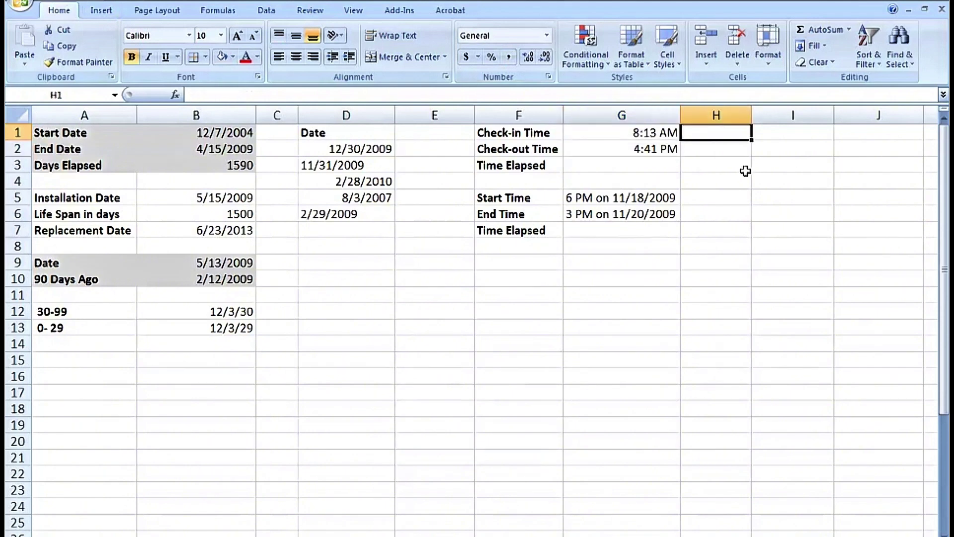
pyautogui.write('8:')
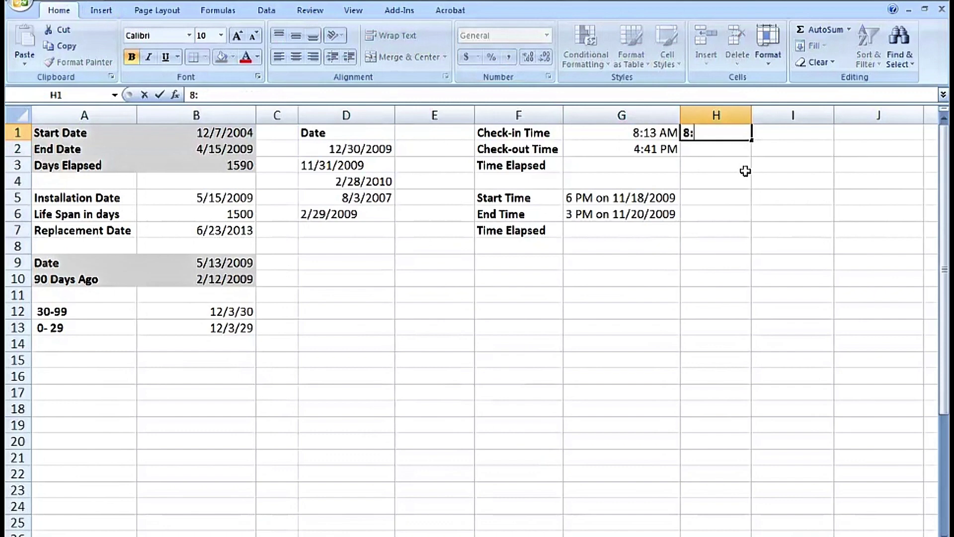
pyautogui.write('13')
pyautogui.press('Return')
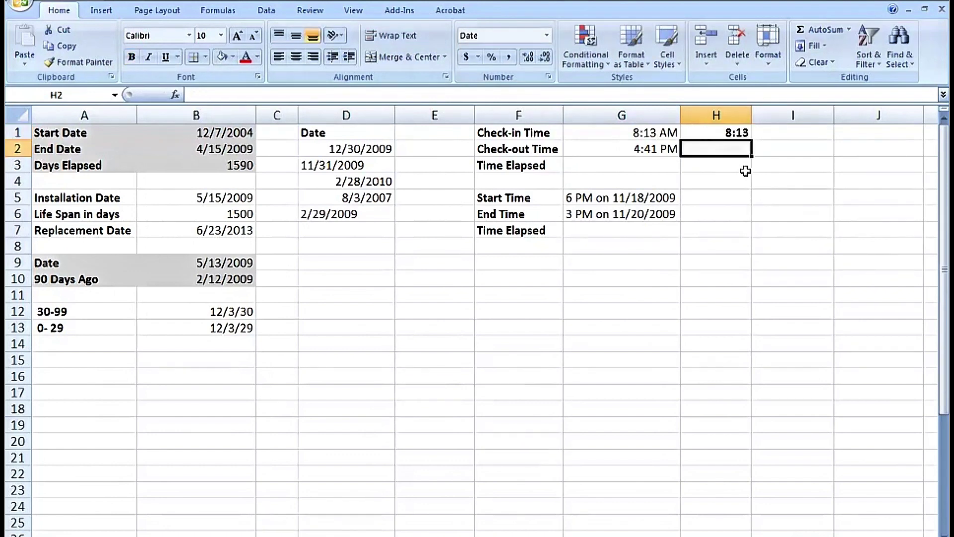
pyautogui.write('4:')
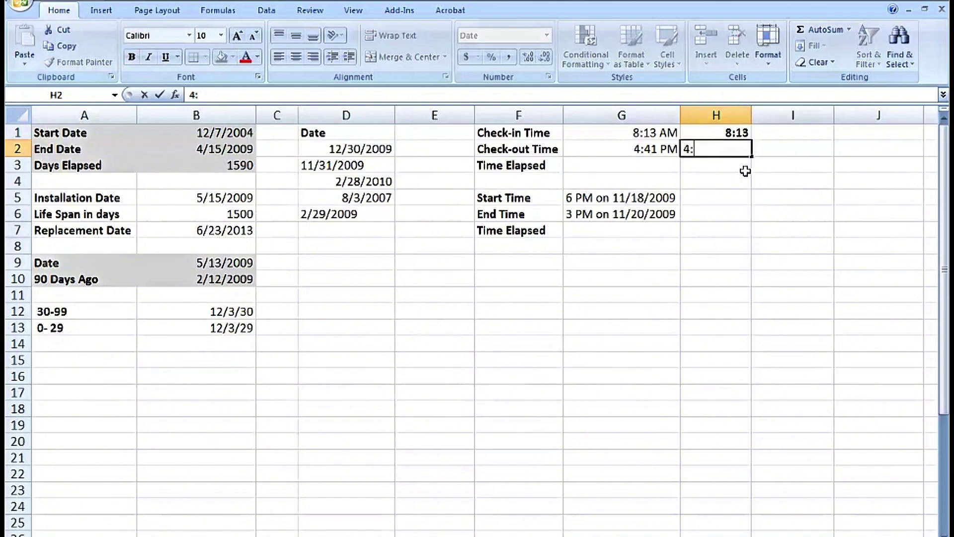
pyautogui.write('41')
pyautogui.press('Return')
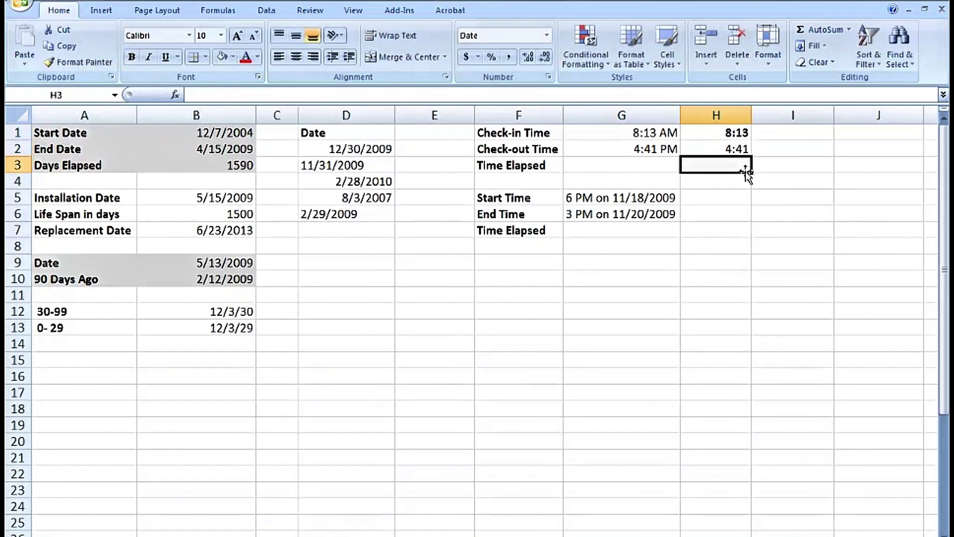
pyautogui.press('Up')
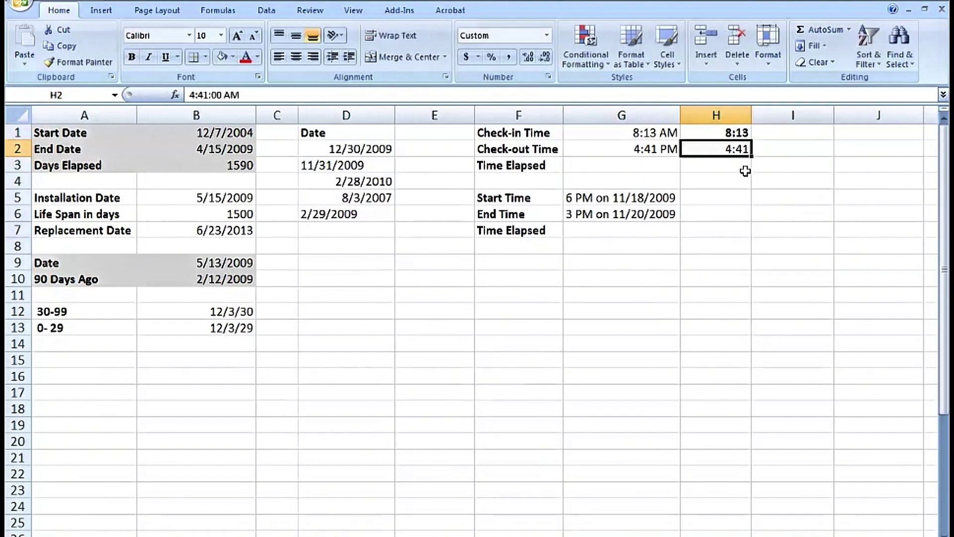
pyautogui.write('4:')
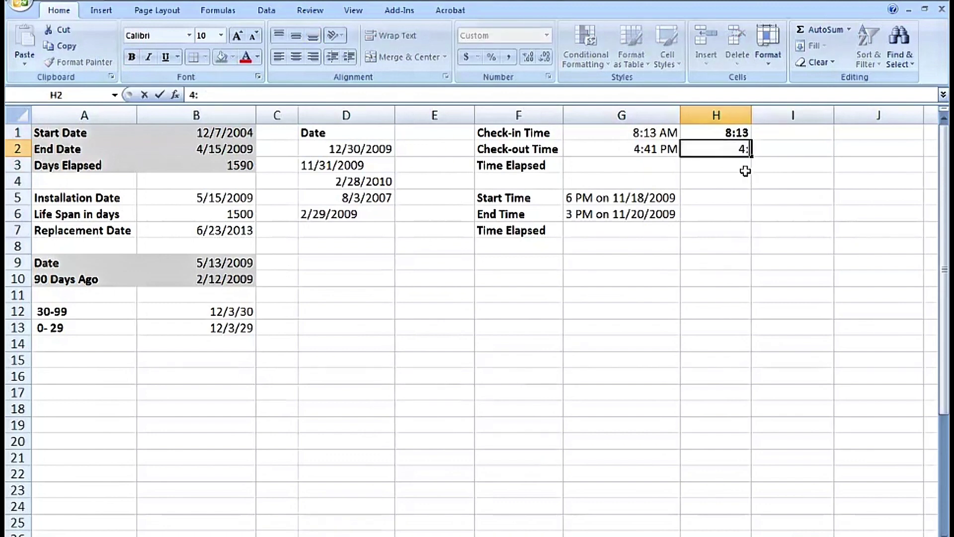
pyautogui.write('41 p')
pyautogui.press('Return')
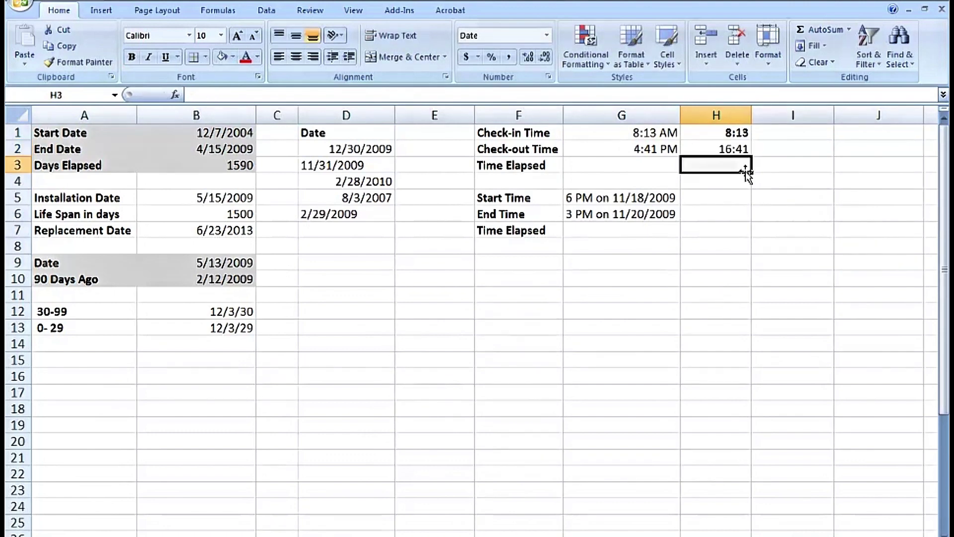
pyautogui.press('Up')
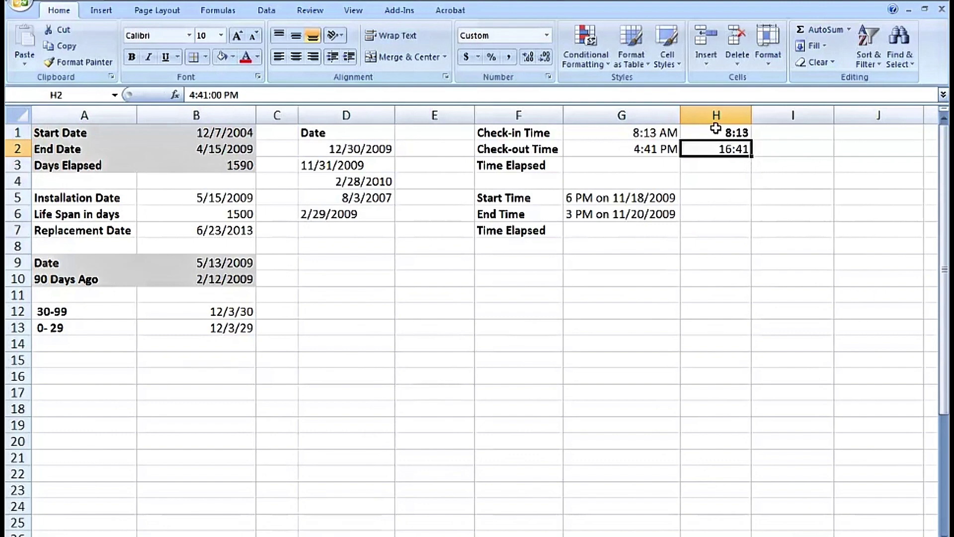
pyautogui.moveTo(716, 128); pyautogui.dragTo(716, 147)
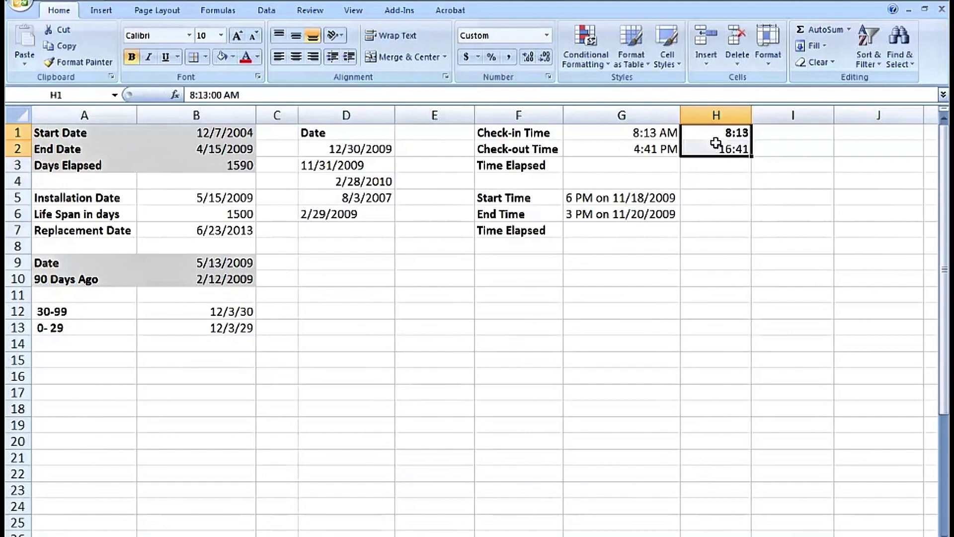
pyautogui.press('Delete')
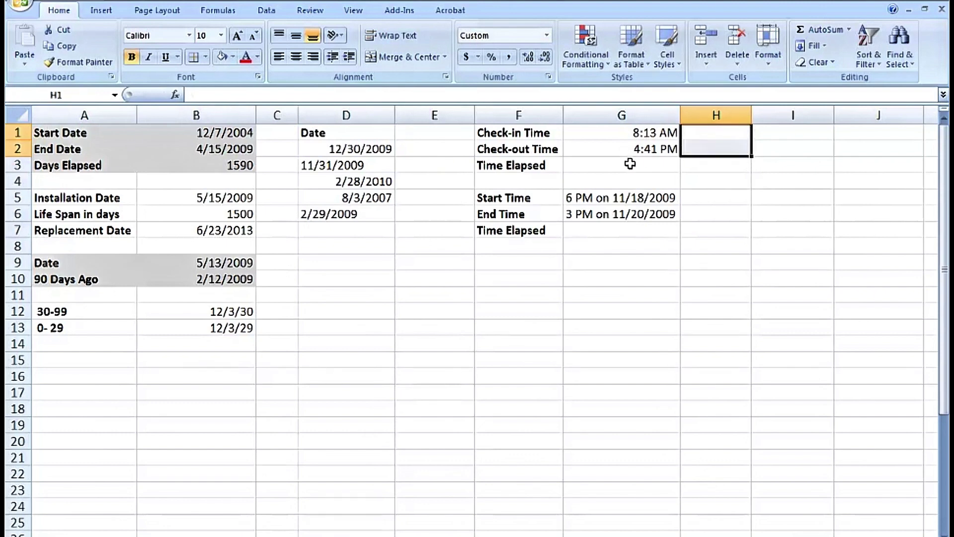
pyautogui.click(630, 164)
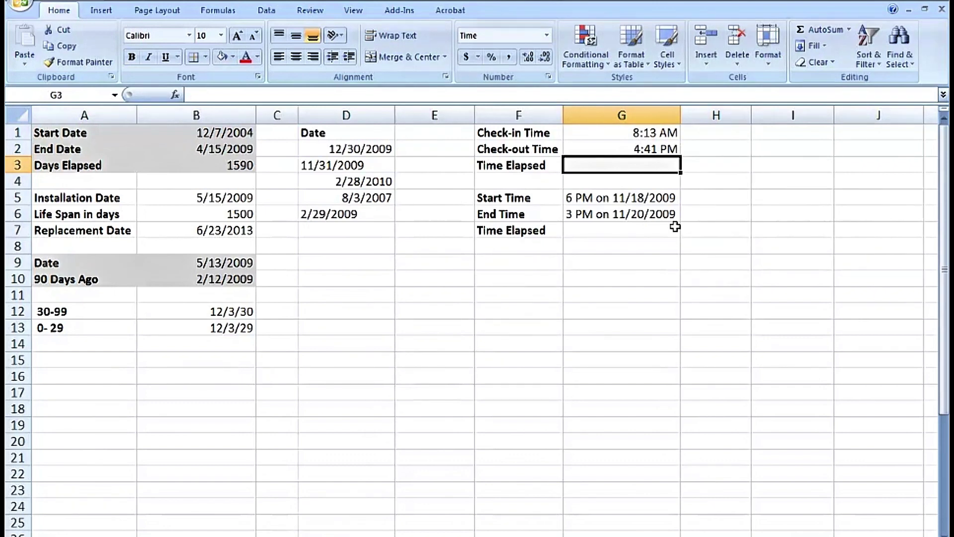
# Enter =G2-G1 in G3 for an elapsed time of 8:28, then review the check-in and check-out times
pyautogui.write('=')
pyautogui.click(617, 148)
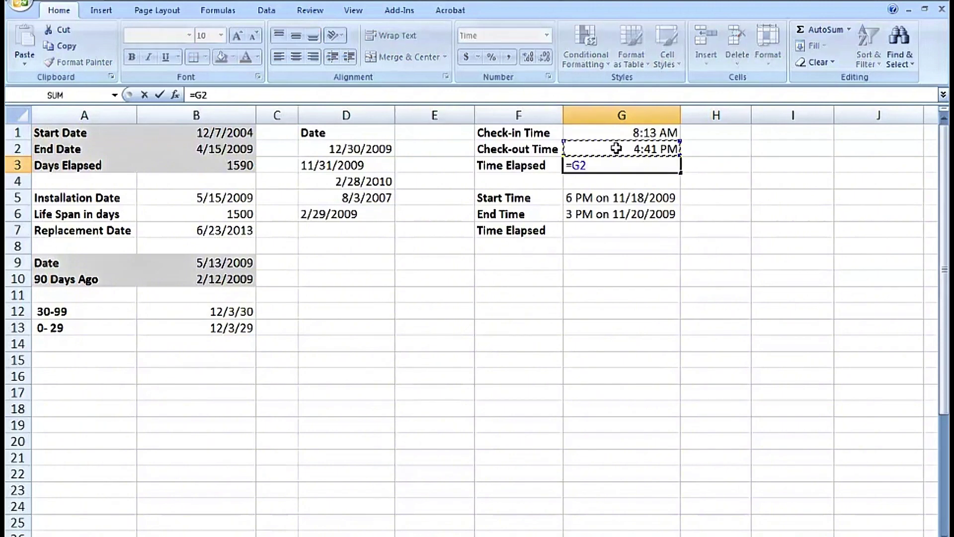
pyautogui.write('-')
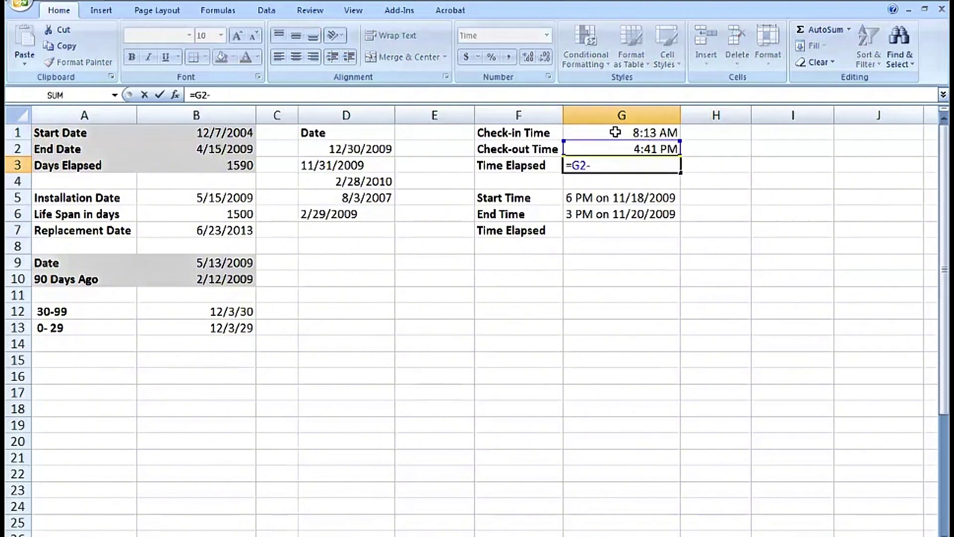
pyautogui.click(616, 132)
pyautogui.press('Return')
pyautogui.click(619, 164)
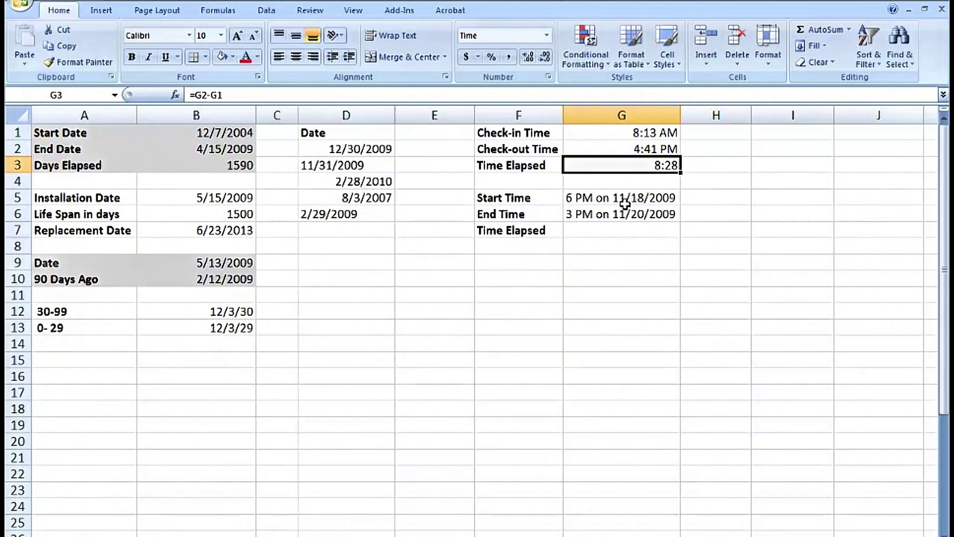
pyautogui.moveTo(604, 135); pyautogui.dragTo(603, 148)
pyautogui.click(602, 165)
# Change G3's formula to =G2-G1-"0:45" so the elapsed time drops to 7:43
pyautogui.doubleClick(602, 165)
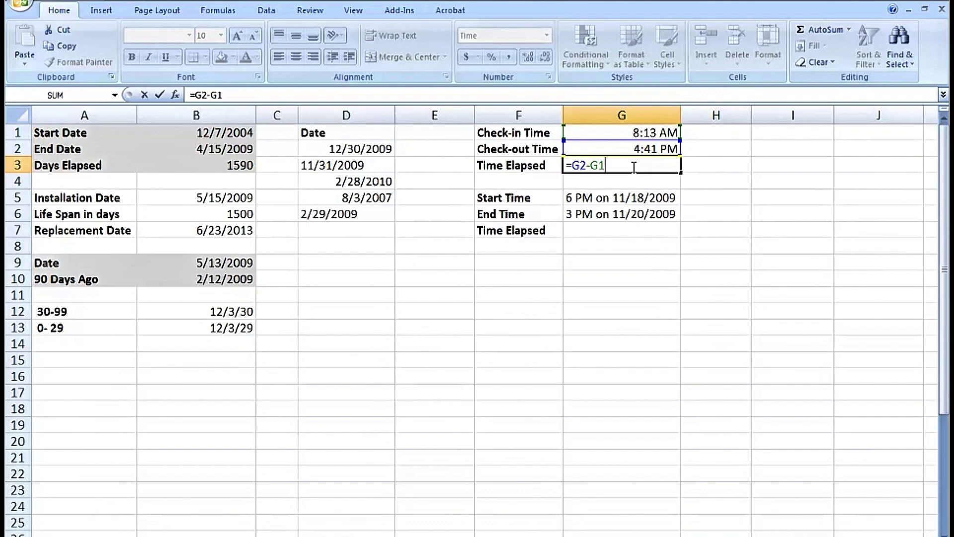
pyautogui.write('-"0:45"')
pyautogui.press('Return')
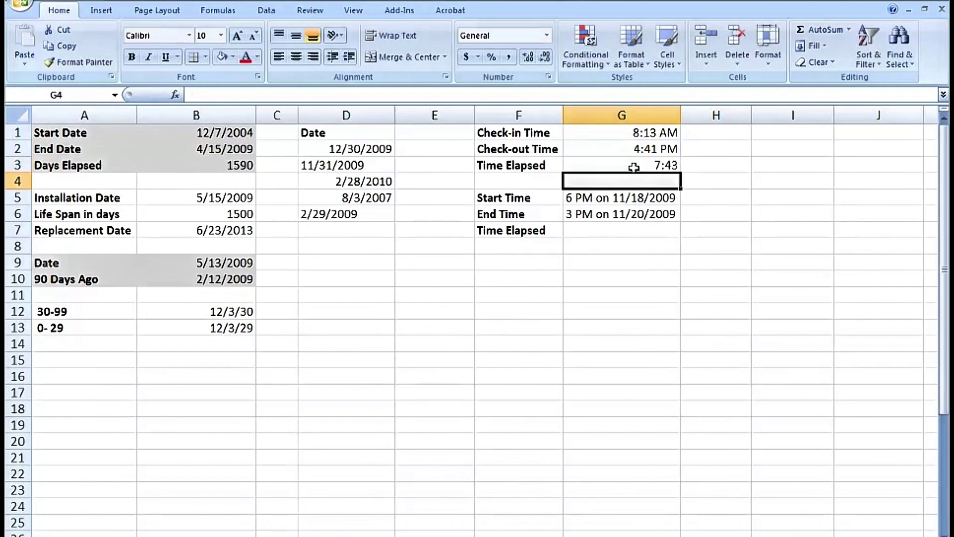
pyautogui.click(637, 165)
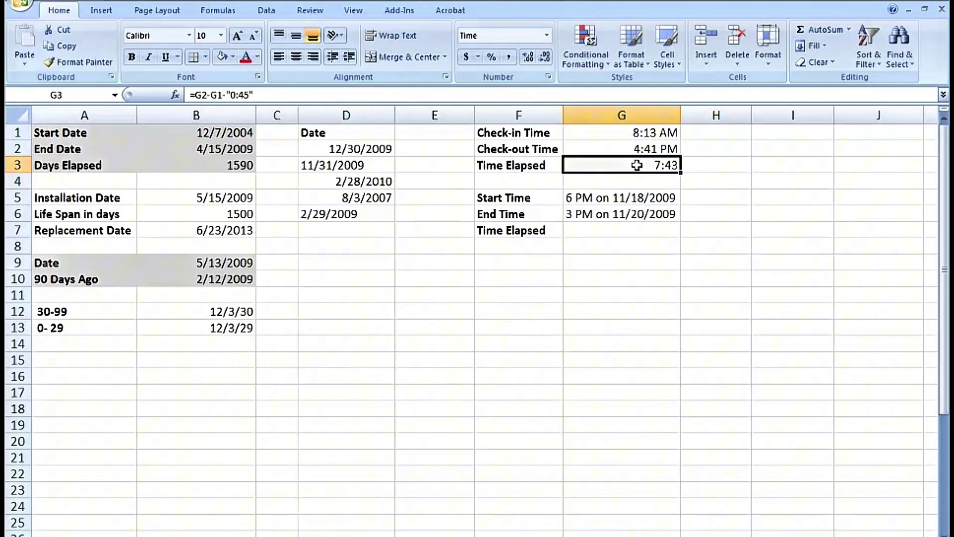
pyautogui.click(608, 228)
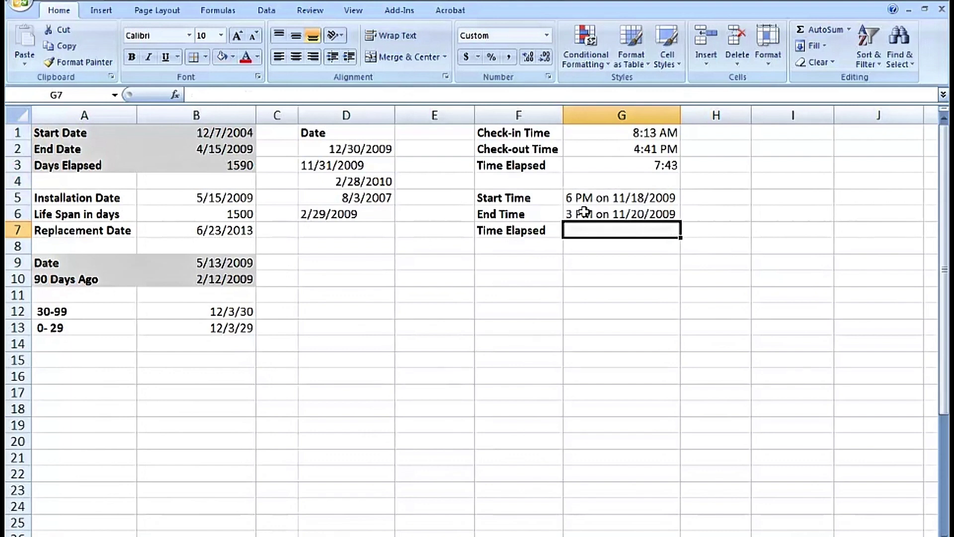
# Move the Start Time and End Time labels from G5:G6 over to H5:H6
pyautogui.click(582, 214)
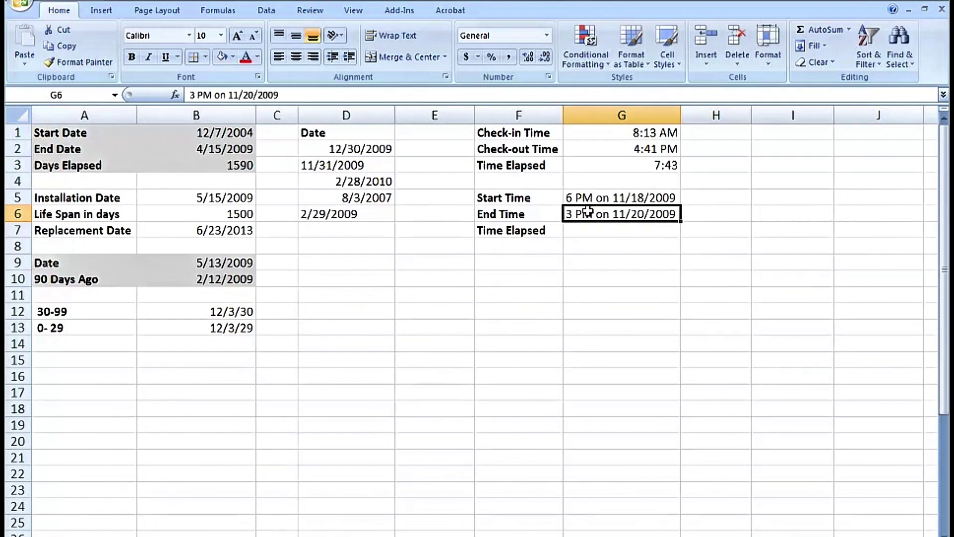
pyautogui.moveTo(585, 198); pyautogui.dragTo(715, 220)
pyautogui.click(640, 197)
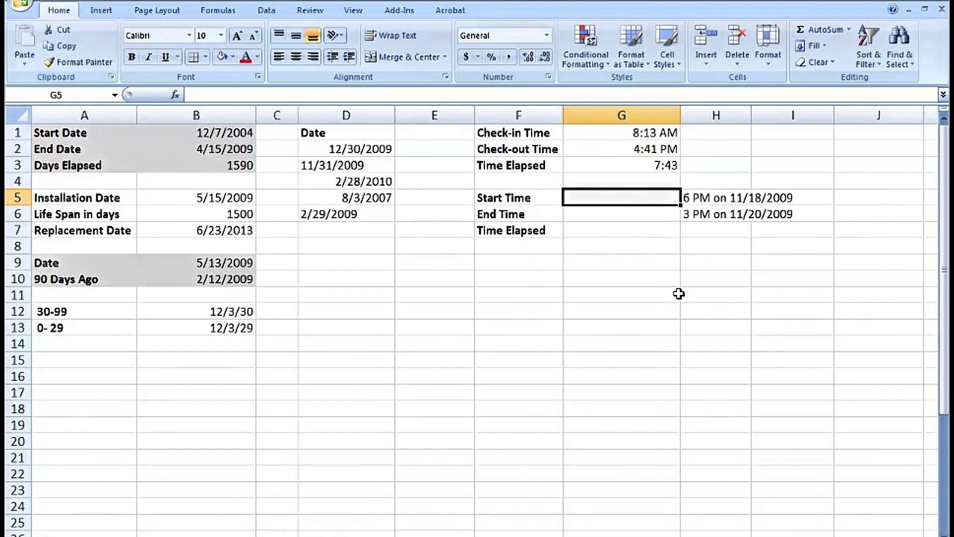
# Enter 11/18/2009 6 PM in G5 and 11/20/2009 3 PM in G6
pyautogui.write('11/')
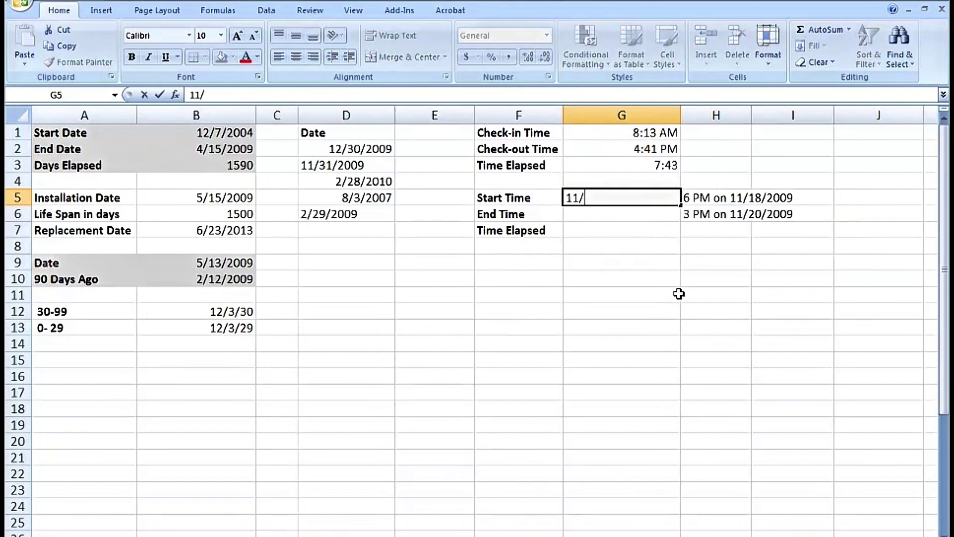
pyautogui.write('18/9 6 p')
pyautogui.press('Return')
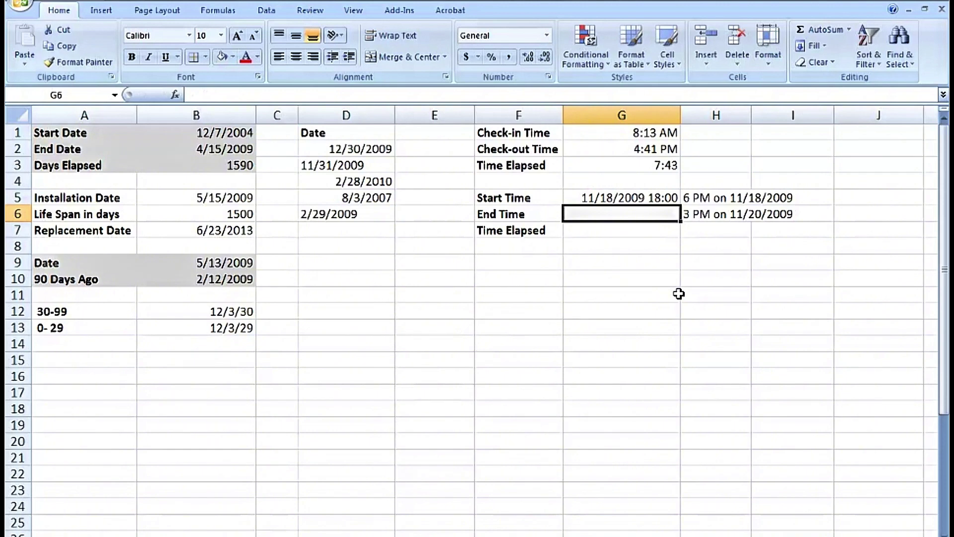
pyautogui.click(645, 202)
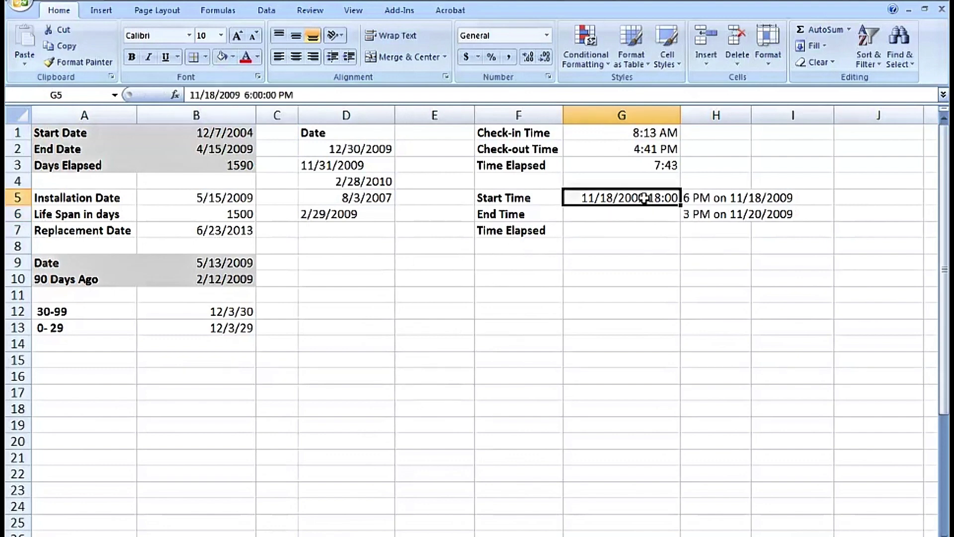
pyautogui.click(640, 210)
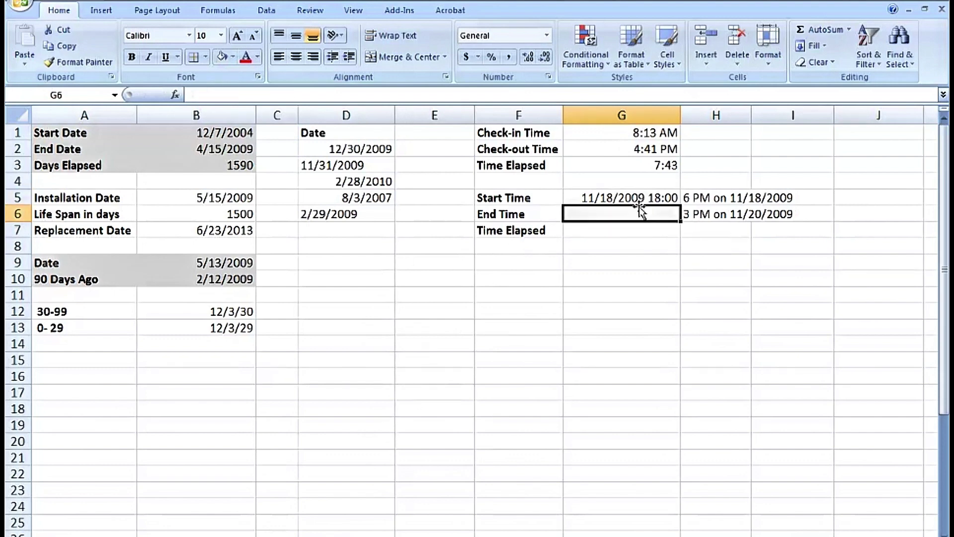
pyautogui.write('11/20/9')
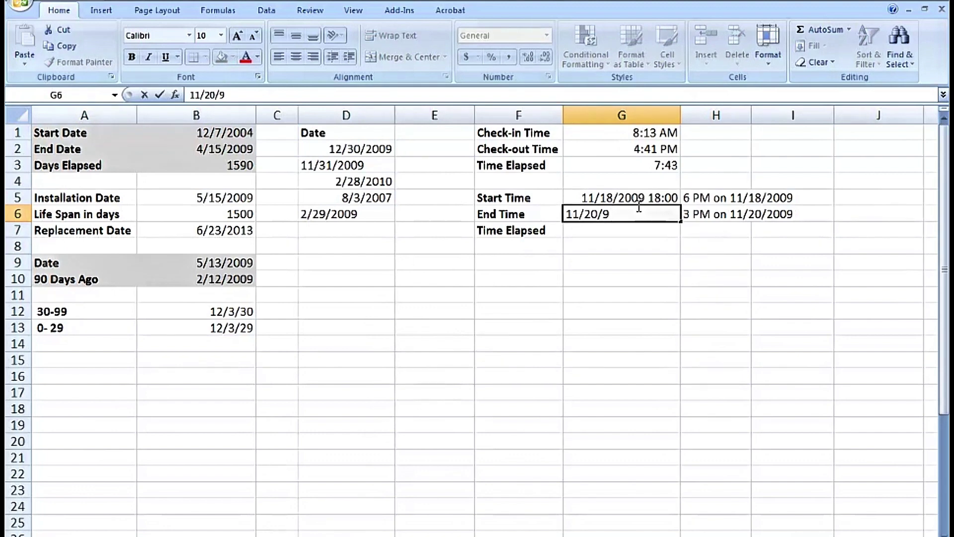
pyautogui.write(' 3 p')
pyautogui.press('Return')
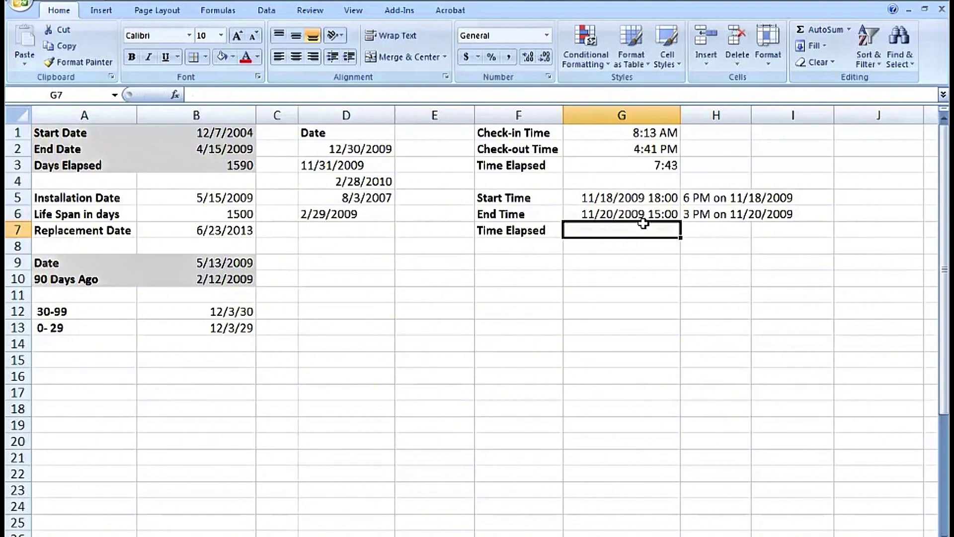
# Enter =G6-G5 in G7, returning 1.875 days elapsed
pyautogui.write('=')
pyautogui.click(632, 215)
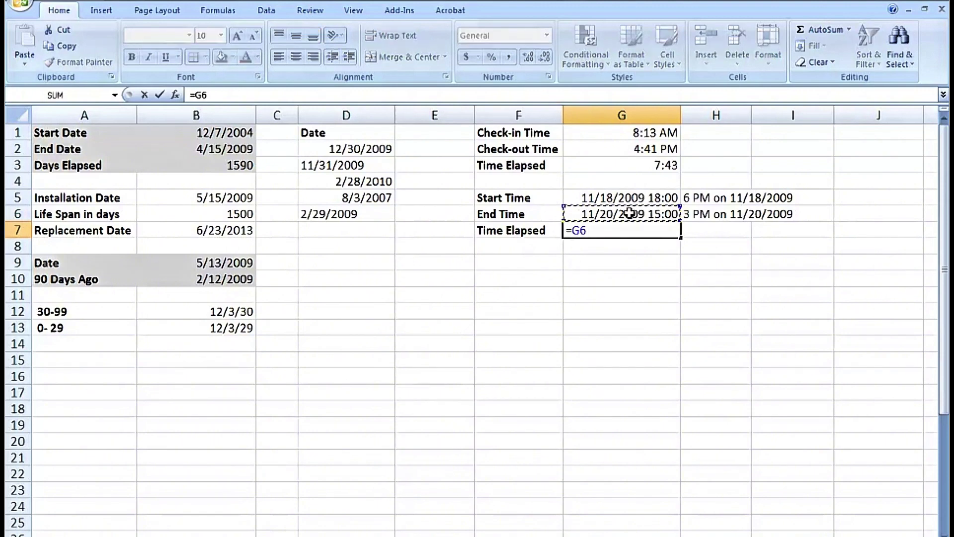
pyautogui.write('-')
pyautogui.click(629, 198)
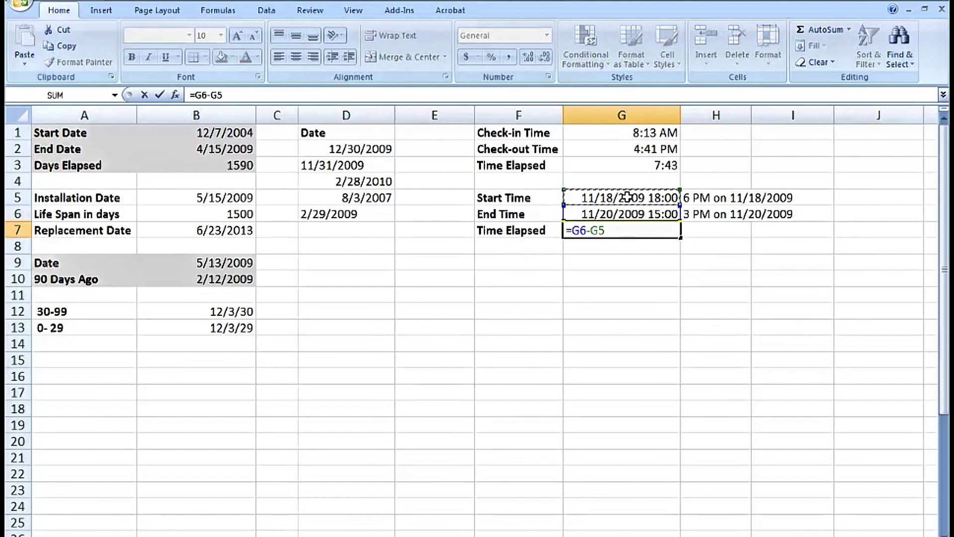
pyautogui.press('Return')
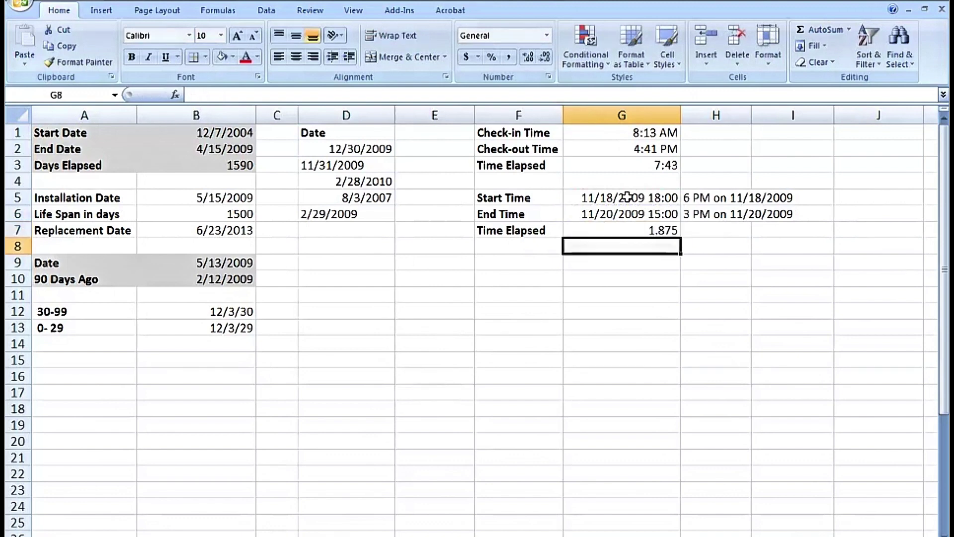
pyautogui.click(651, 229)
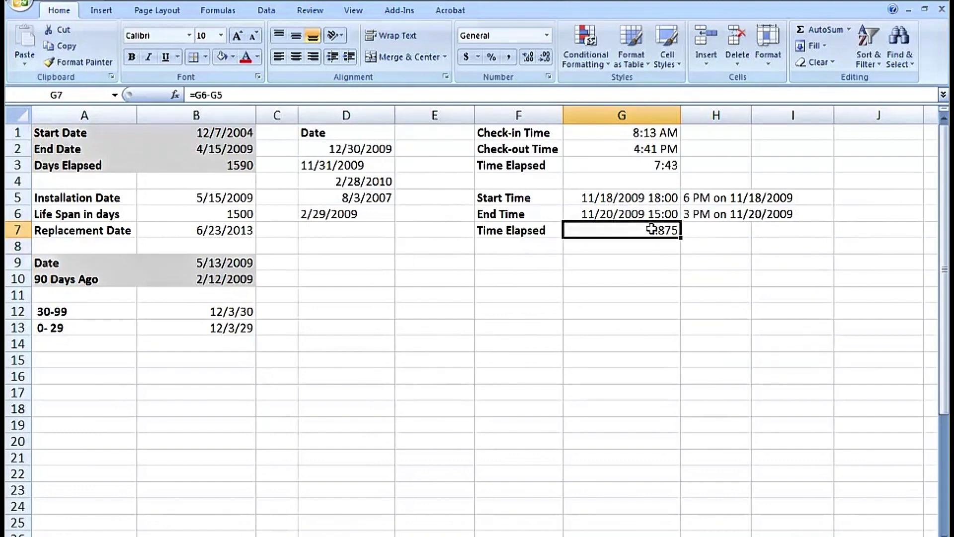
# Apply the 13:30 time format to G7 so the result reads 21:00
pyautogui.rightClick(658, 230)
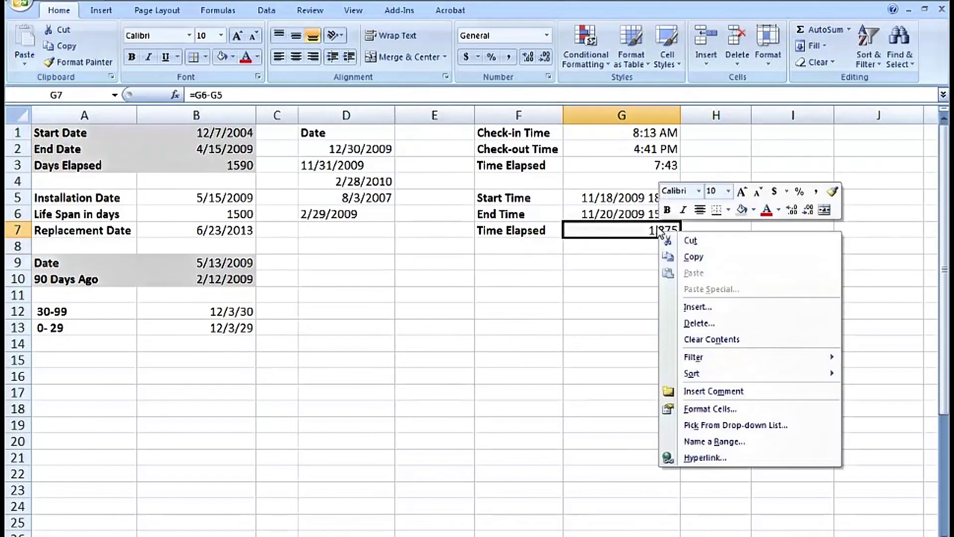
pyautogui.click(708, 410)
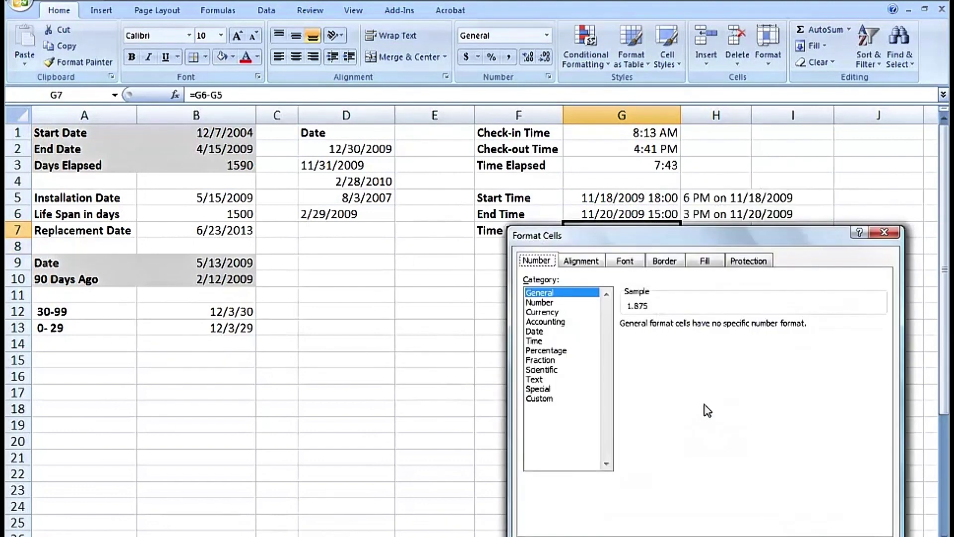
pyautogui.click(537, 341)
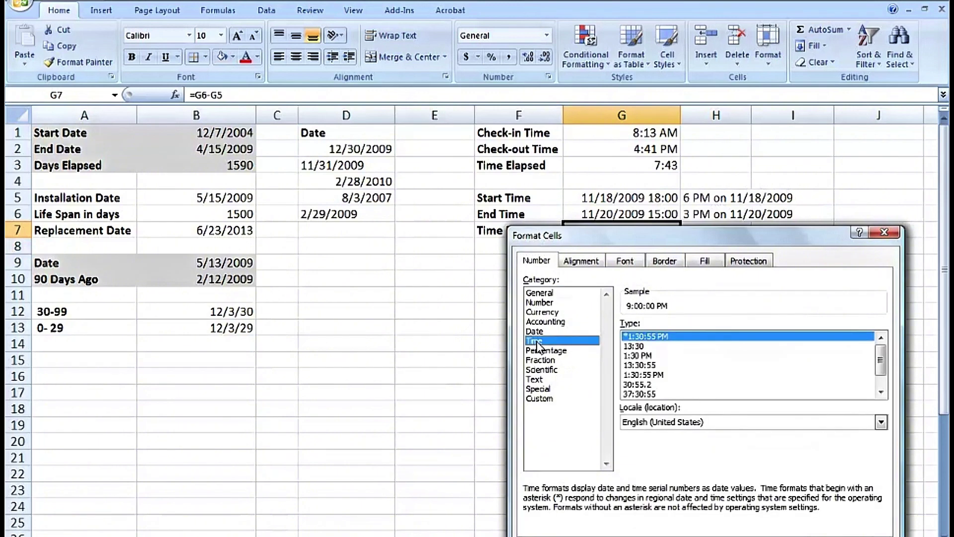
pyautogui.click(633, 347)
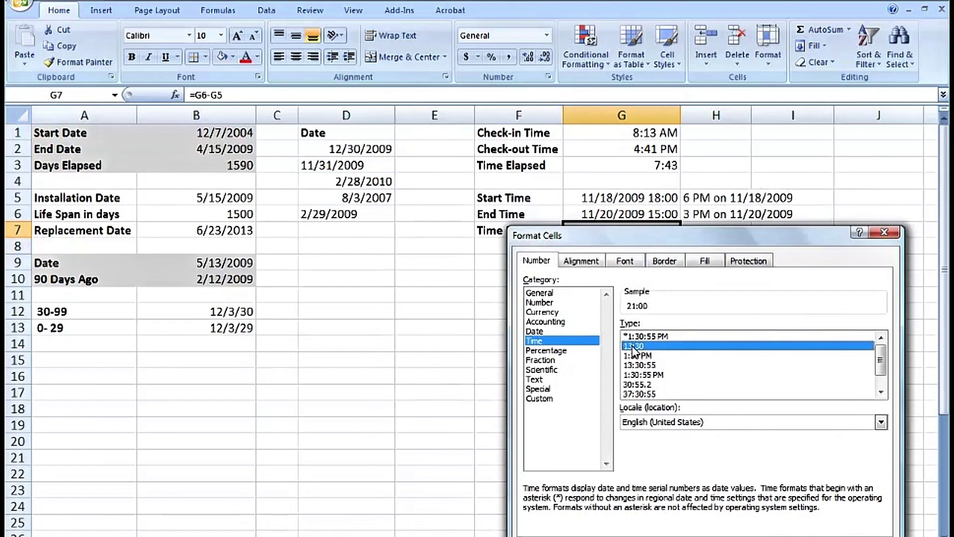
pyautogui.moveTo(676, 242); pyautogui.dragTo(672, 276)
pyautogui.moveTo(784, 264); pyautogui.dragTo(782, 235)
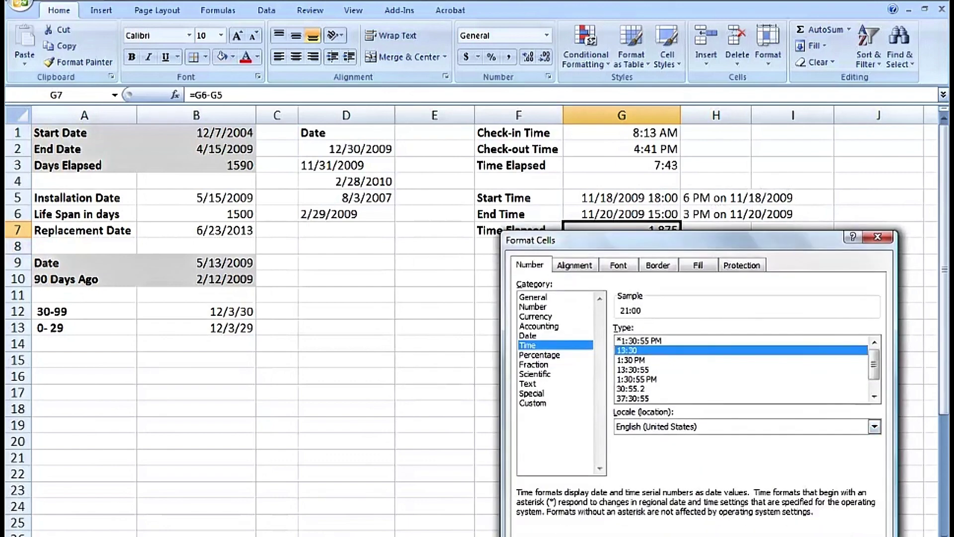
pyautogui.press('Return')
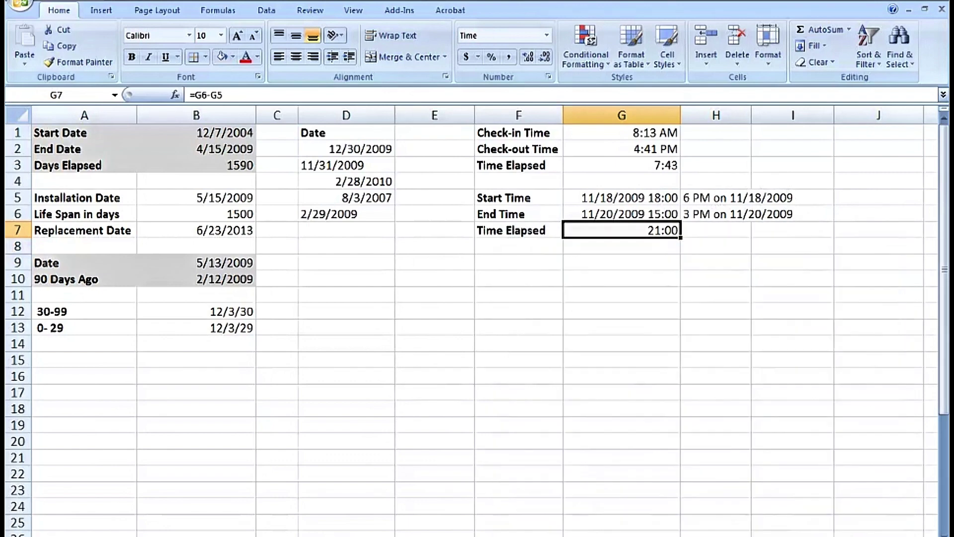
# Give G7 the custom [h]:mm format so it shows 45:00 total hours
pyautogui.rightClick(633, 231)
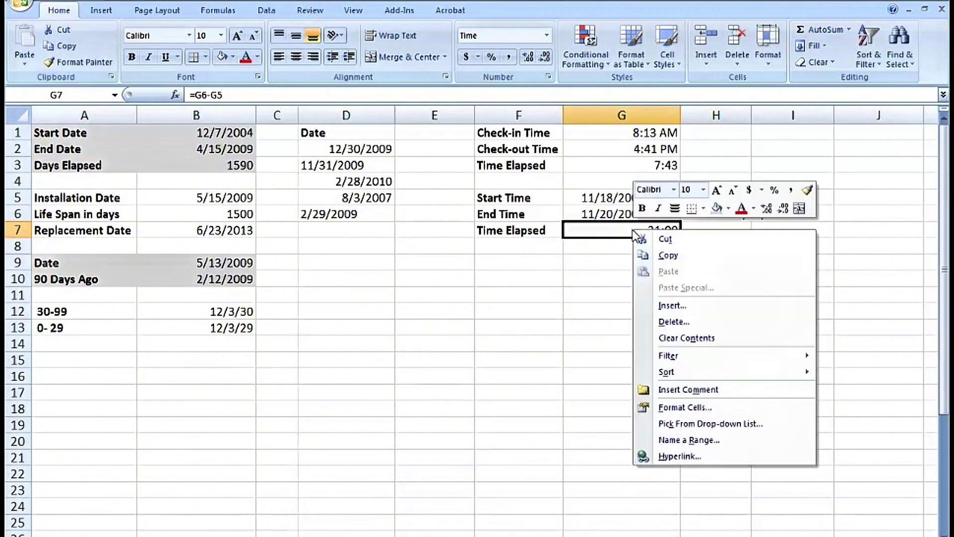
pyautogui.click(686, 408)
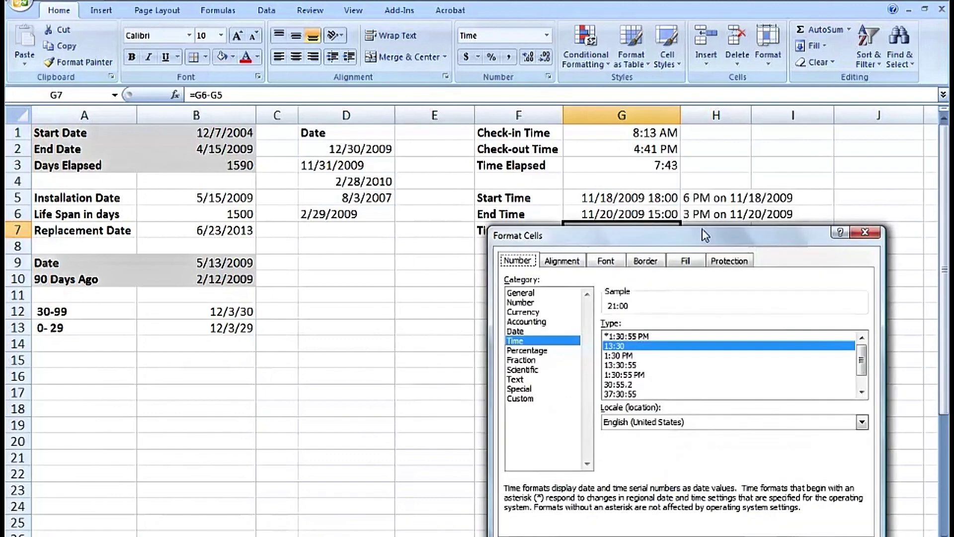
pyautogui.moveTo(698, 239); pyautogui.dragTo(693, 254)
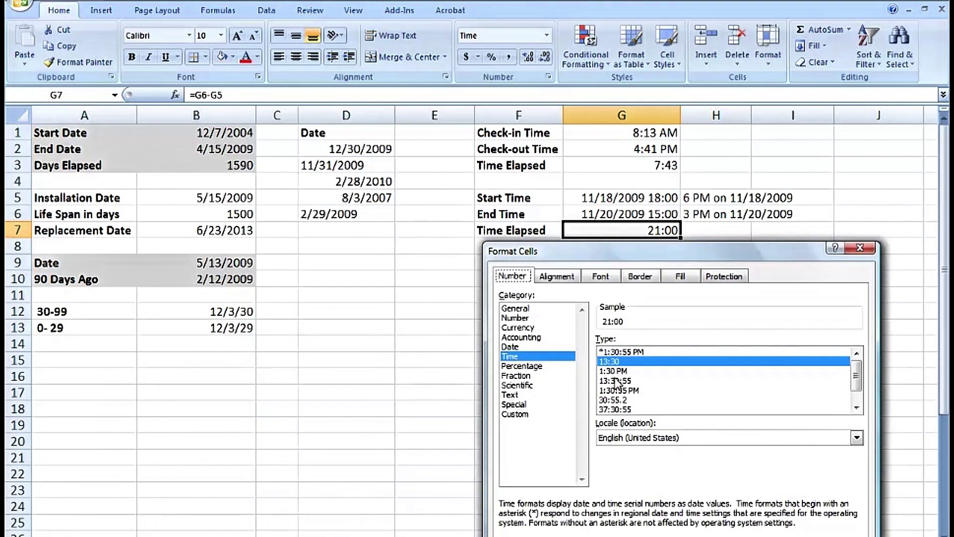
pyautogui.click(616, 409)
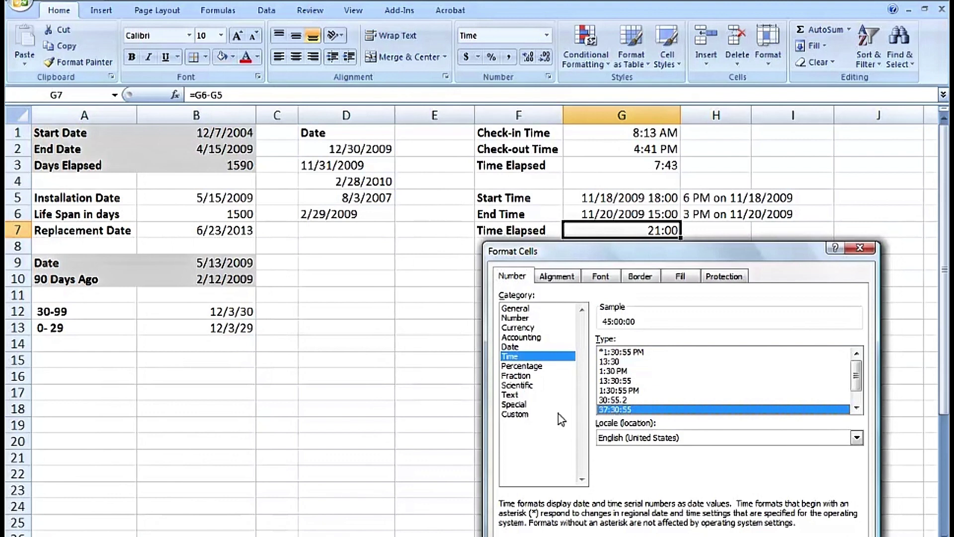
pyautogui.click(527, 415)
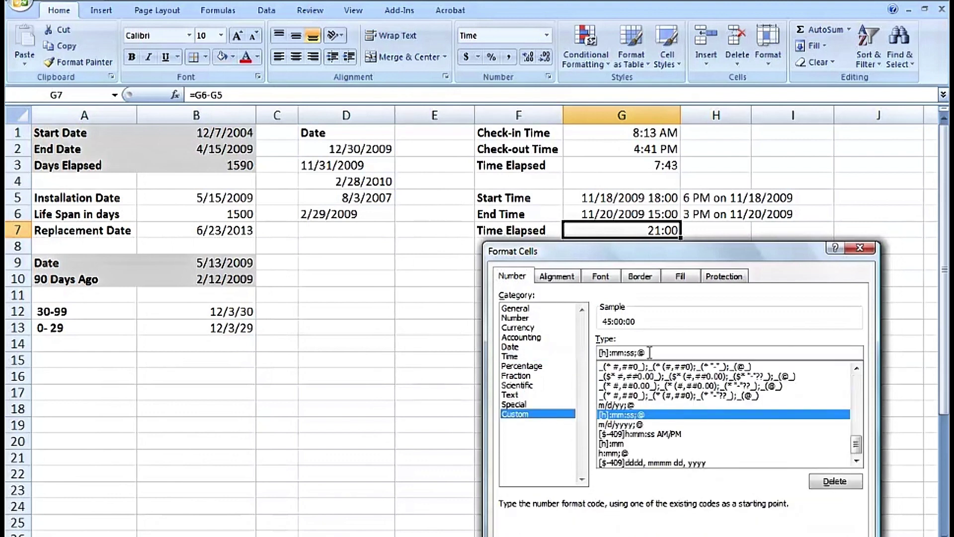
pyautogui.press('BackSpace')
pyautogui.press('BackSpace')
pyautogui.press('BackSpace')
pyautogui.press('BackSpace')
pyautogui.press('BackSpace')
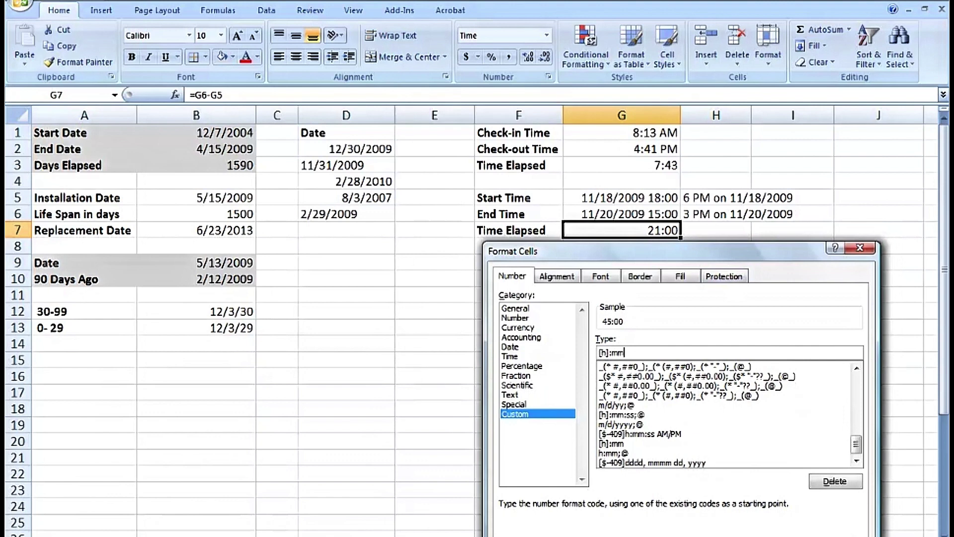
pyautogui.press('Return')
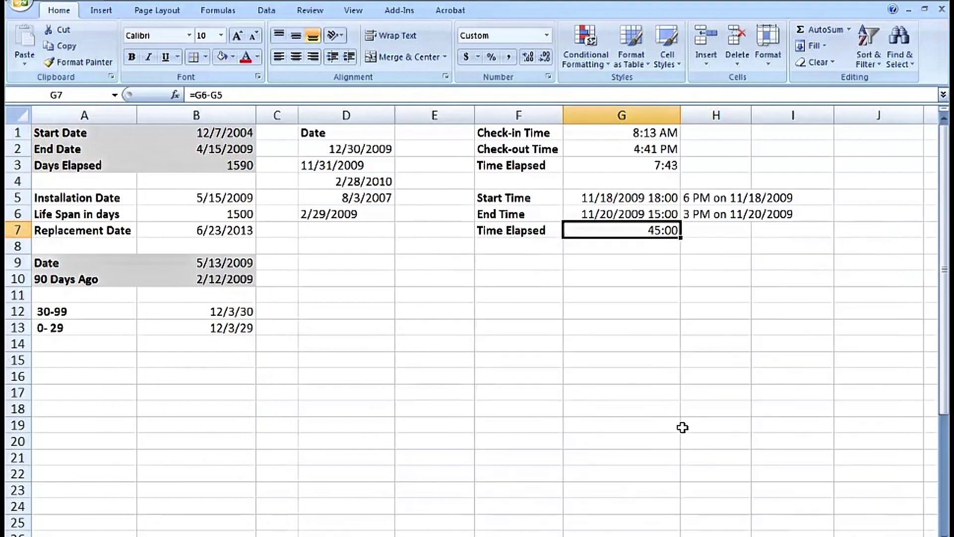